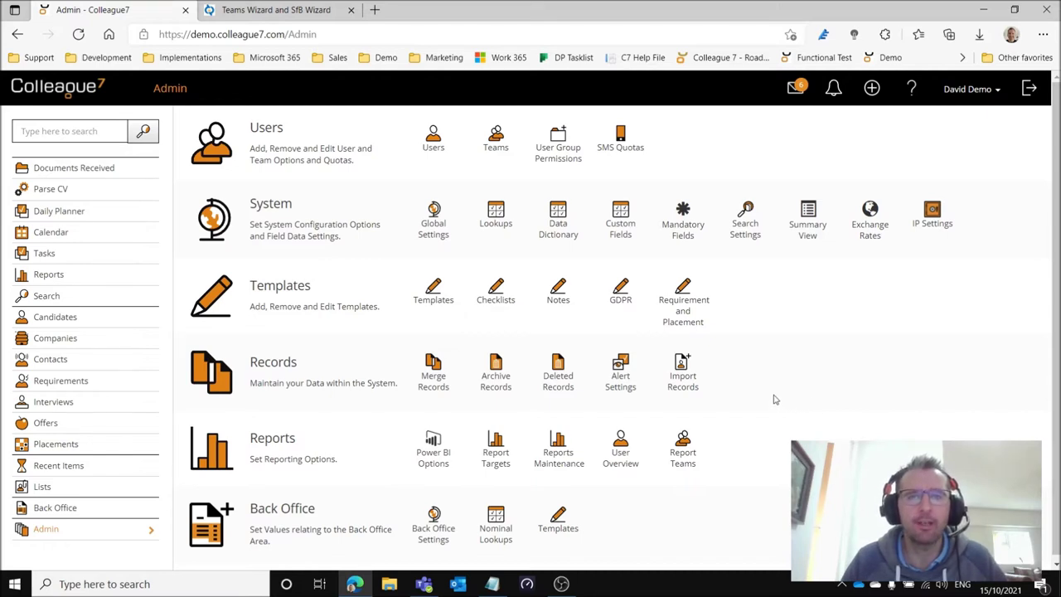
- Open Global Settings under System on the Colleague7 Admin page
click(434, 236)
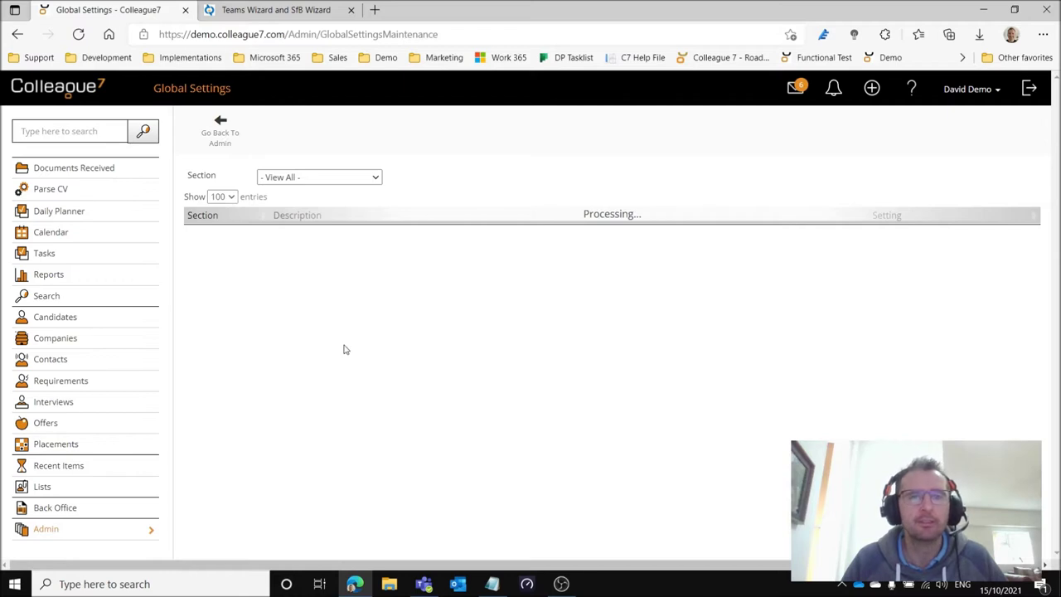
- Filter the settings to the System section and confirm Enable Click To Dial is Yes
click(365, 178)
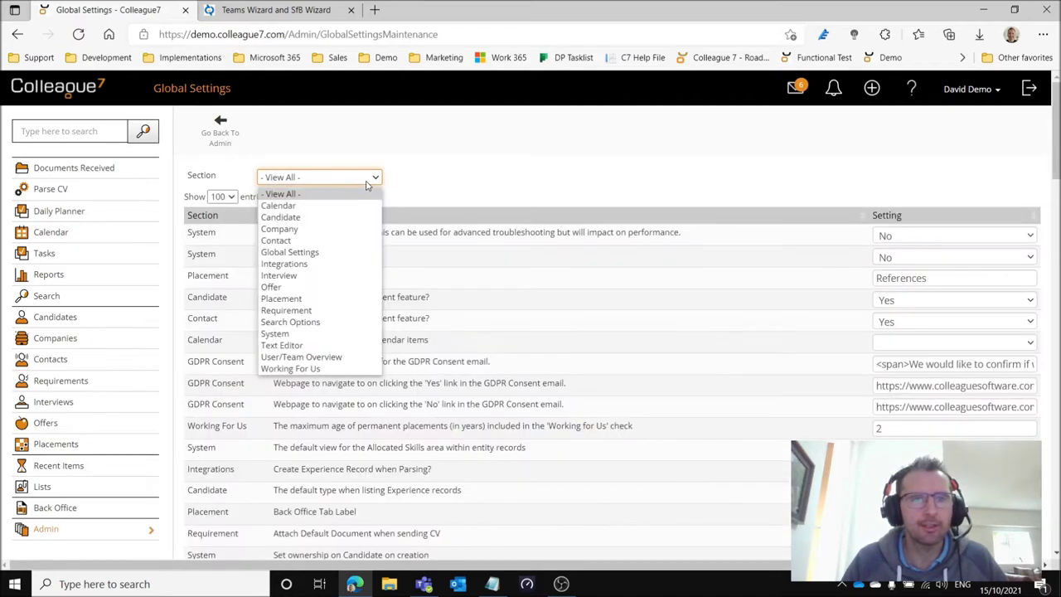
click(309, 334)
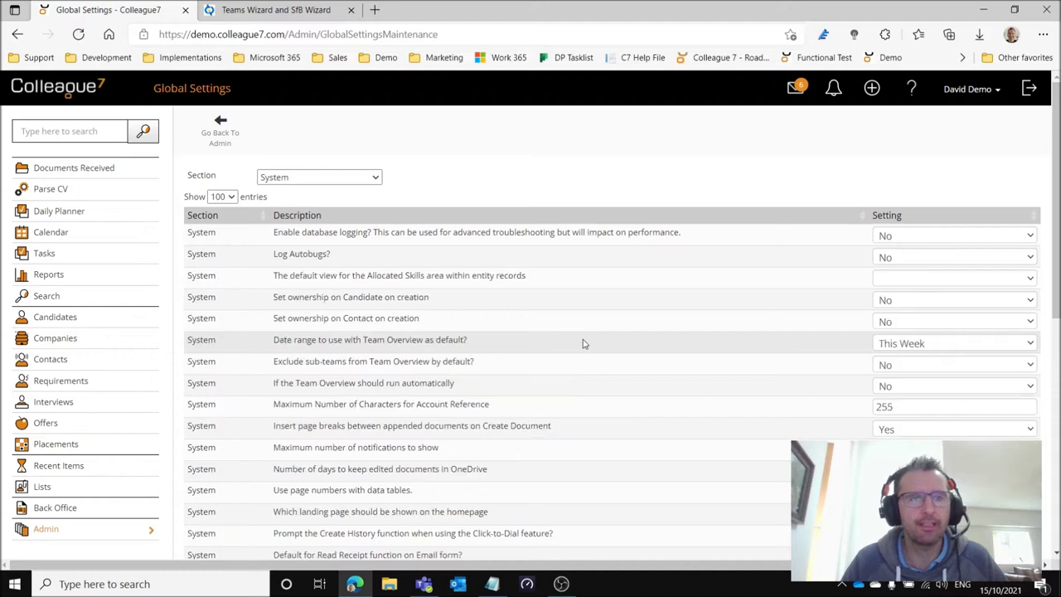
scroll(582, 344, down, 4)
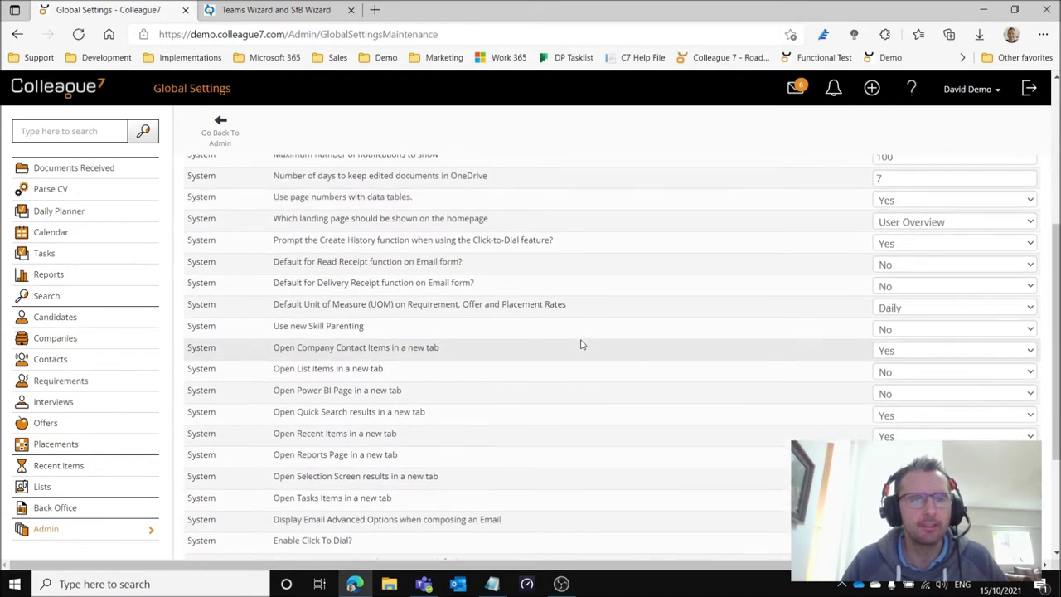
scroll(581, 343, down, 1)
scroll(384, 470, down, 1)
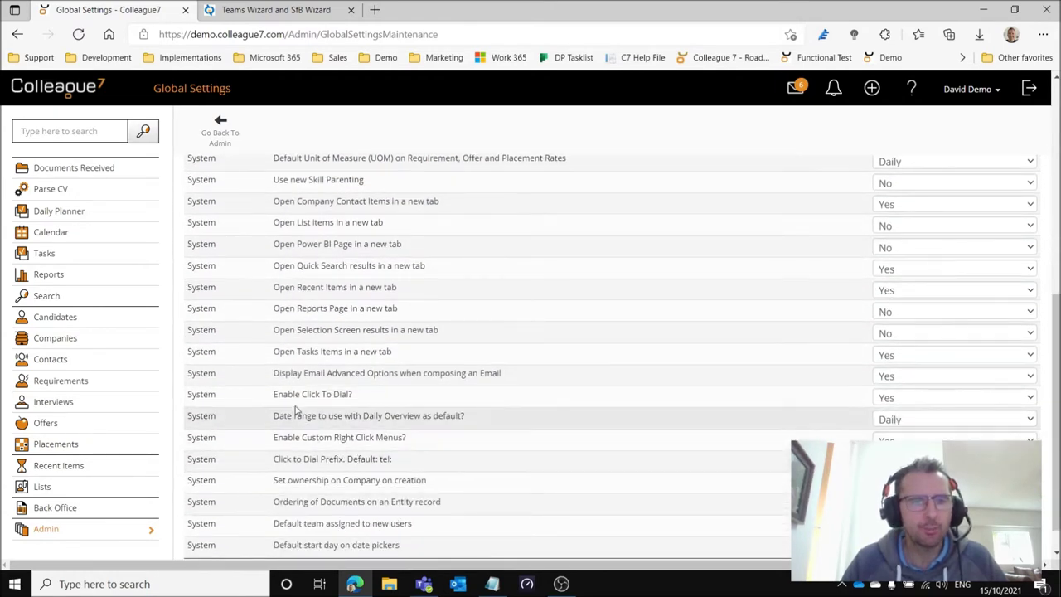
drag(276, 395, 371, 398)
click(370, 398)
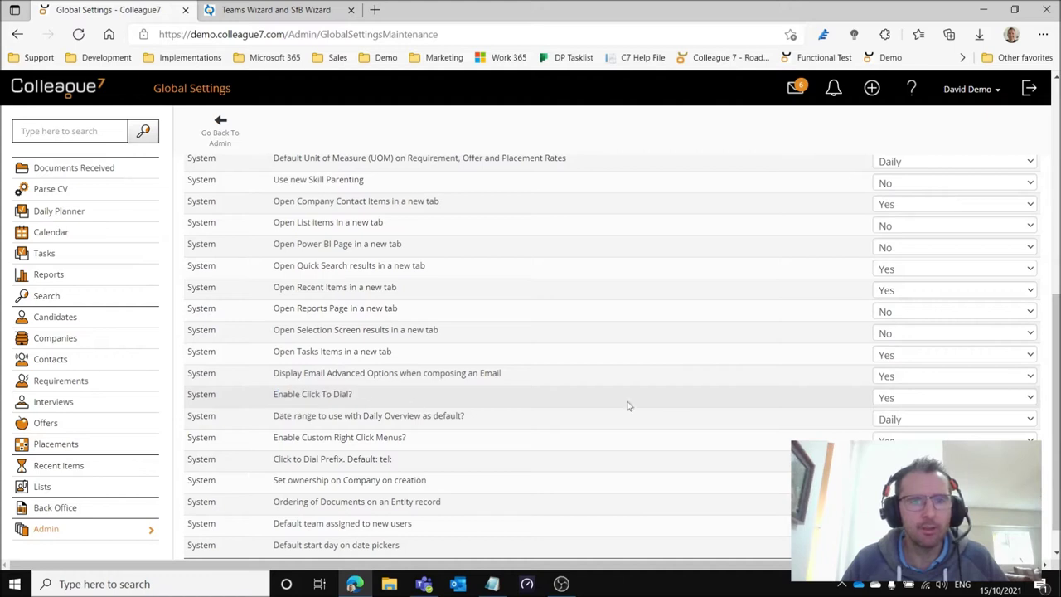
click(892, 401)
click(884, 429)
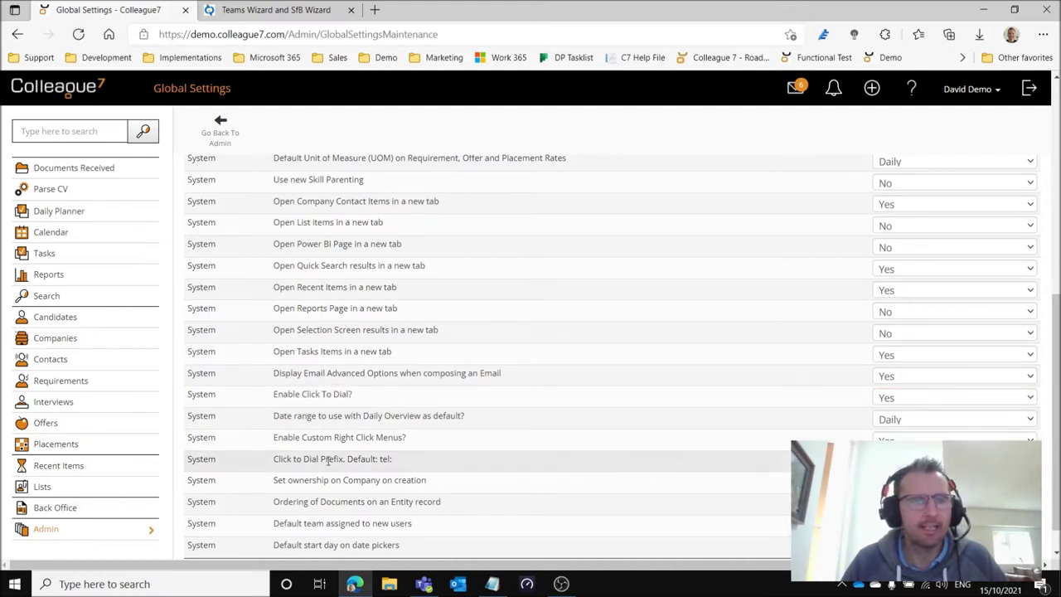
- Check the Click to Dial tel prefix and Create History prompt settings, then return to Admin
drag(276, 461, 393, 461)
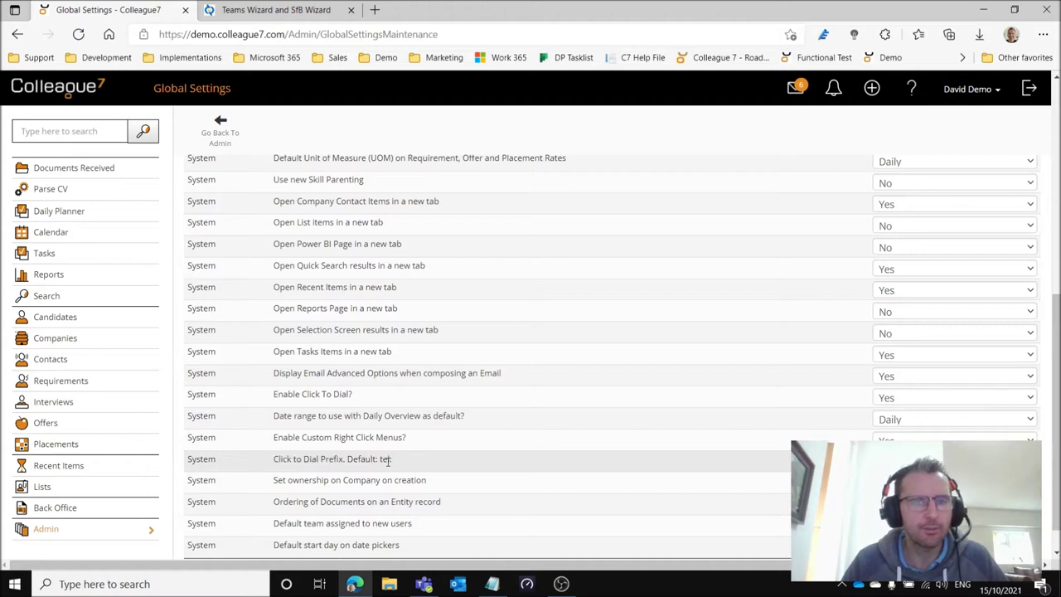
double_click(386, 460)
click(401, 467)
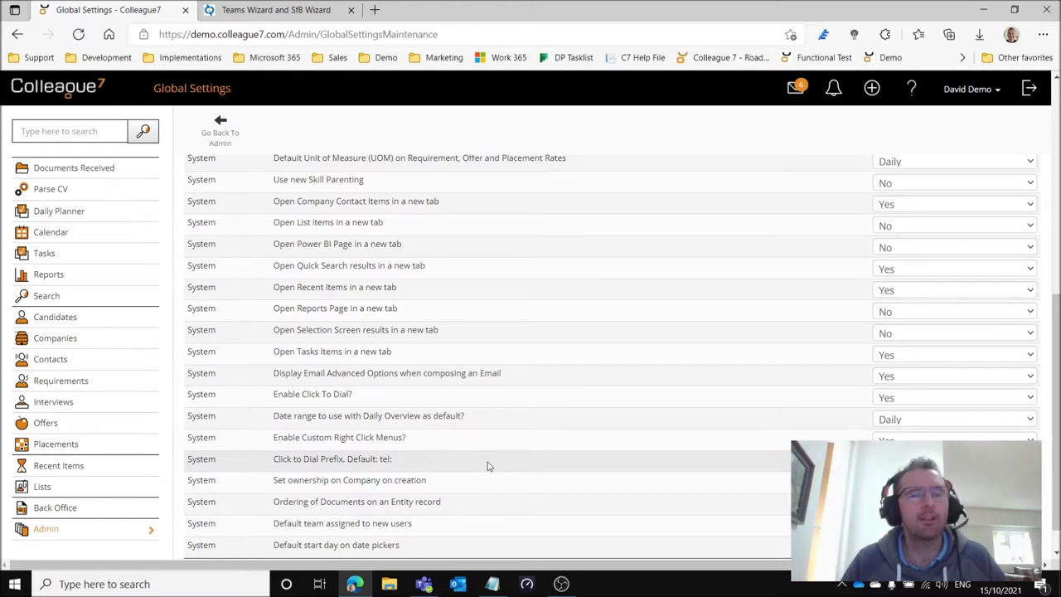
scroll(488, 466, up, 5)
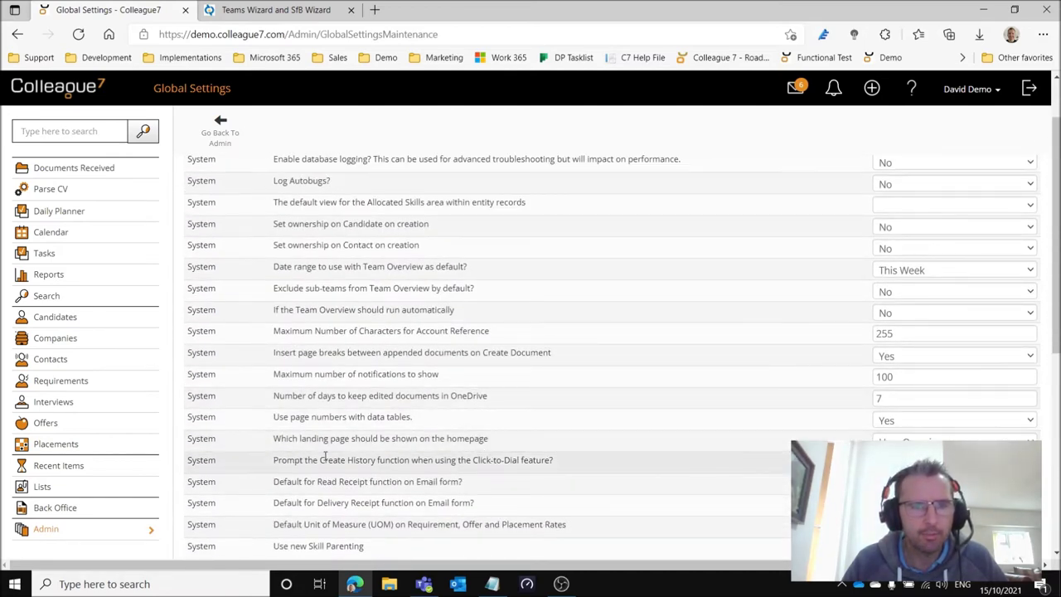
drag(282, 461, 536, 461)
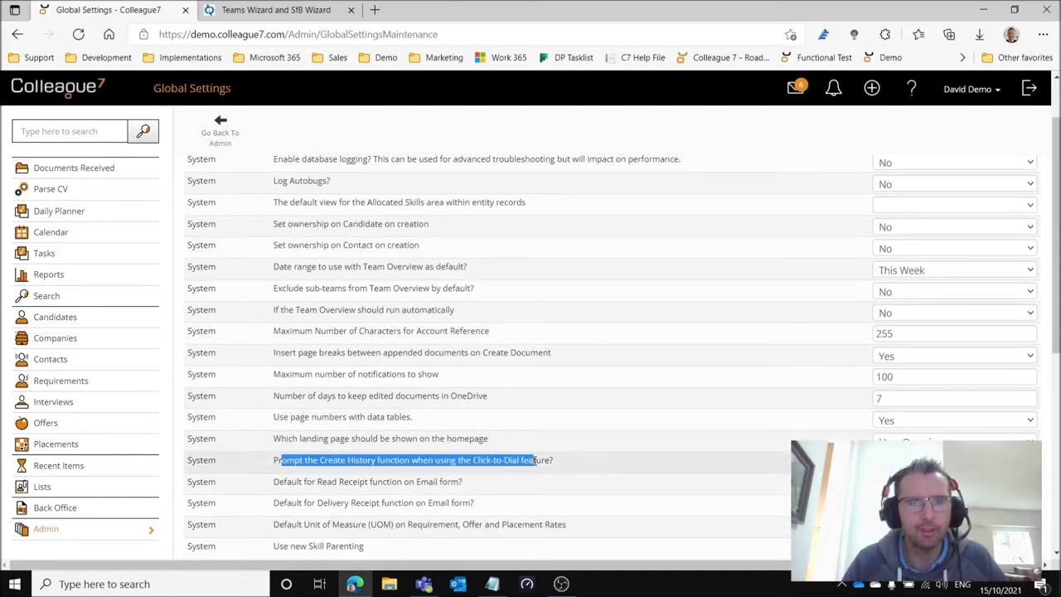
click(538, 461)
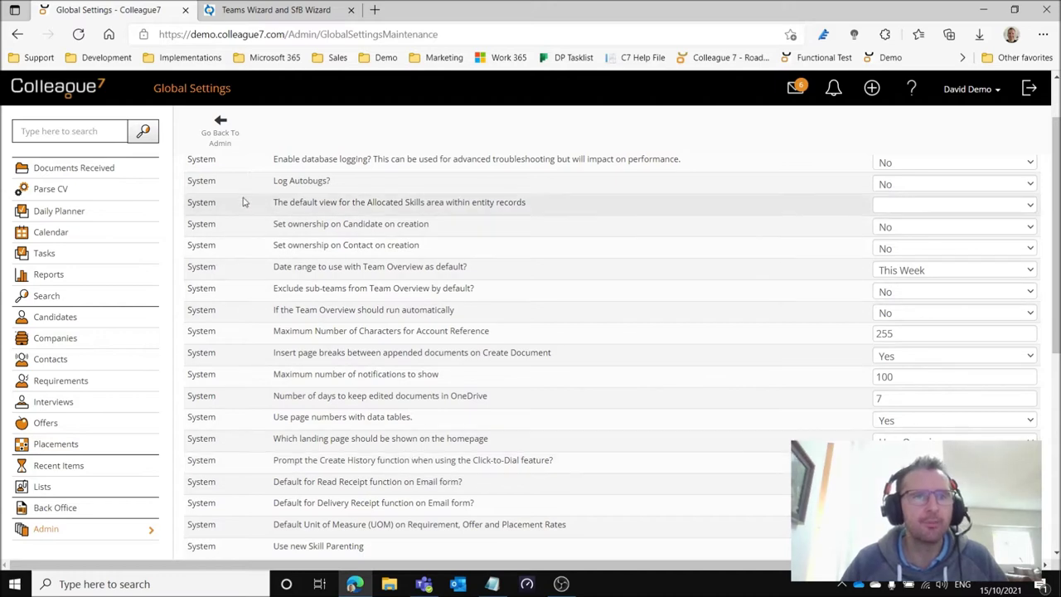
click(225, 135)
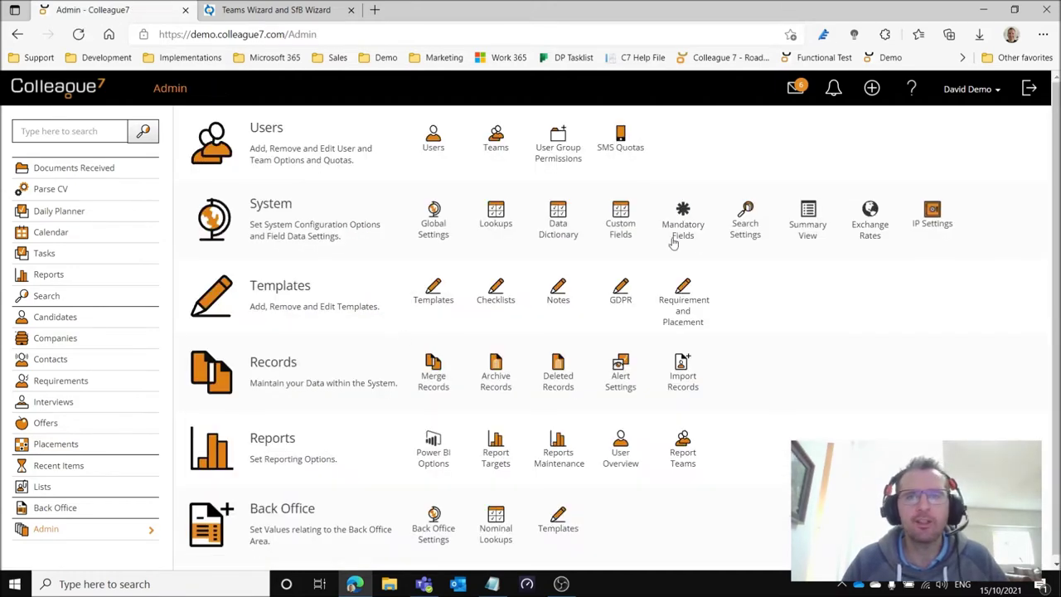
- Look over the Search Settings table, then go back to the Admin page
click(748, 236)
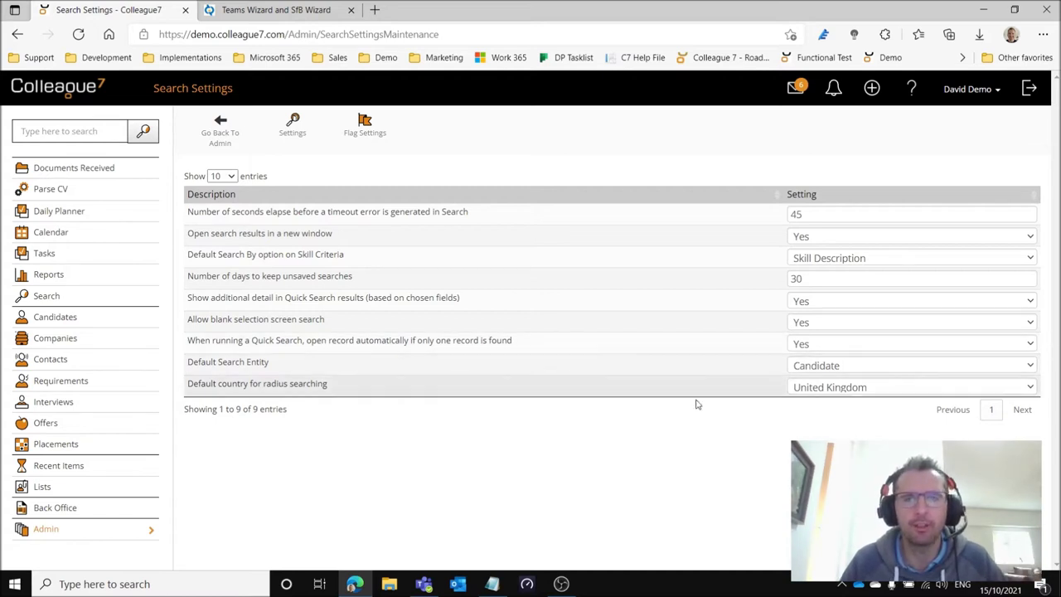
click(220, 131)
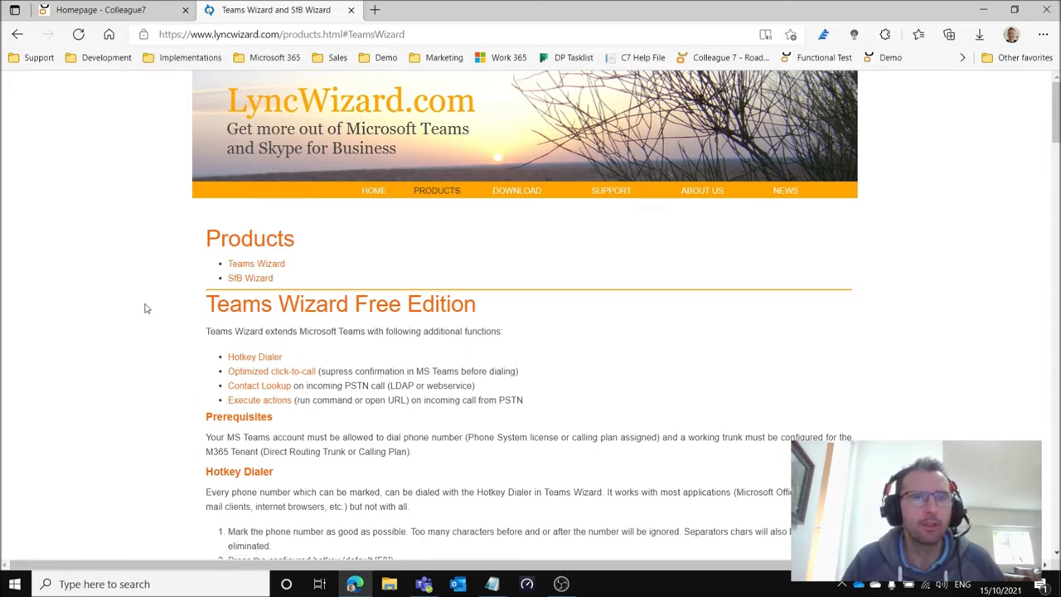
- Read the Teams Wizard Free Edition details down to the Actions on events example and licensing note
scroll(156, 332, down, 1)
scroll(156, 332, up, 1)
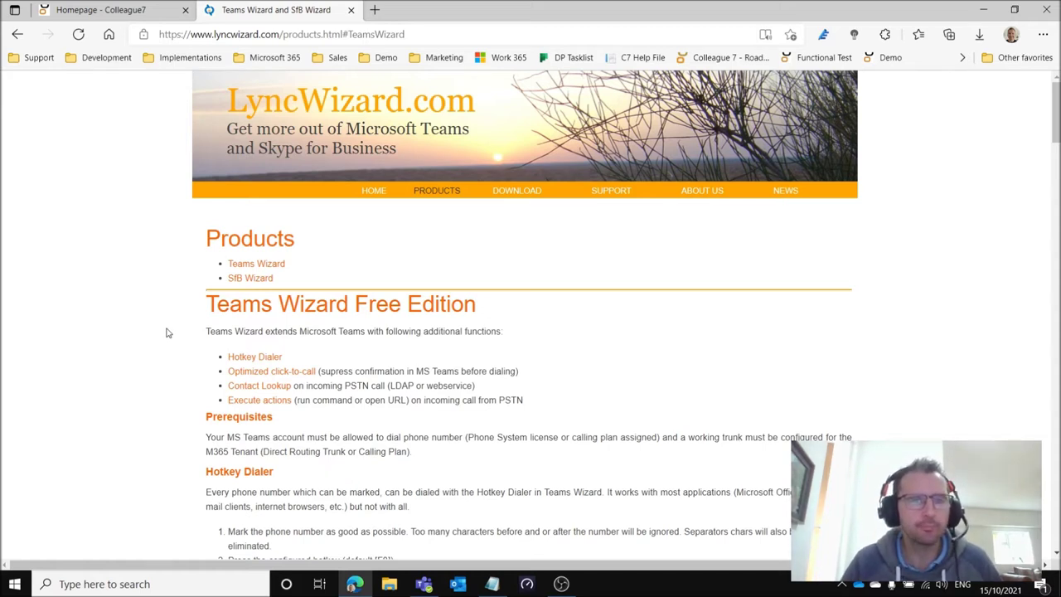
scroll(164, 340, down, 2)
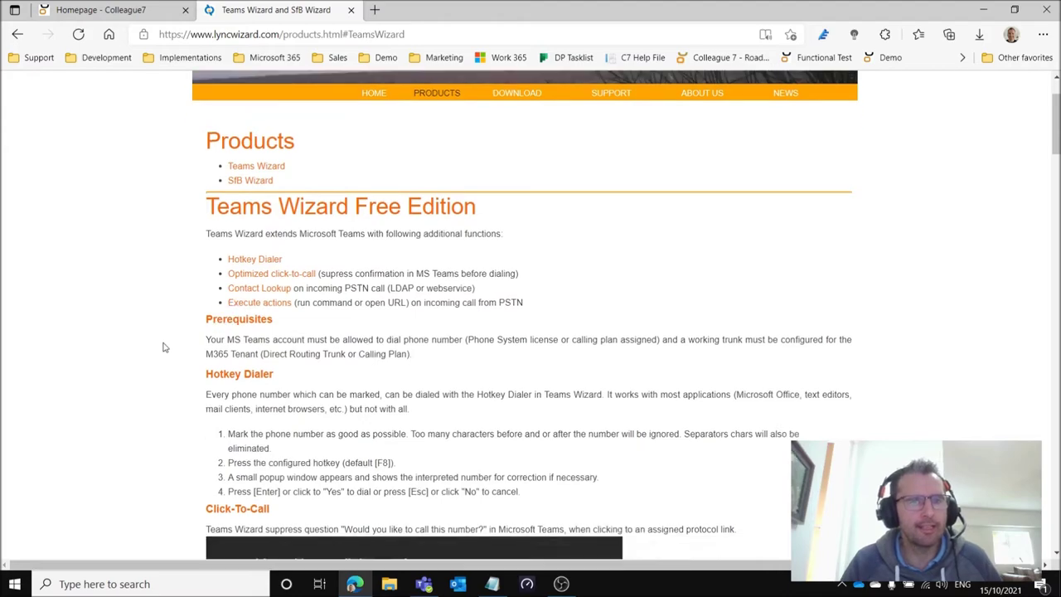
scroll(164, 348, down, 4)
scroll(194, 305, up, 5)
scroll(192, 308, down, 10)
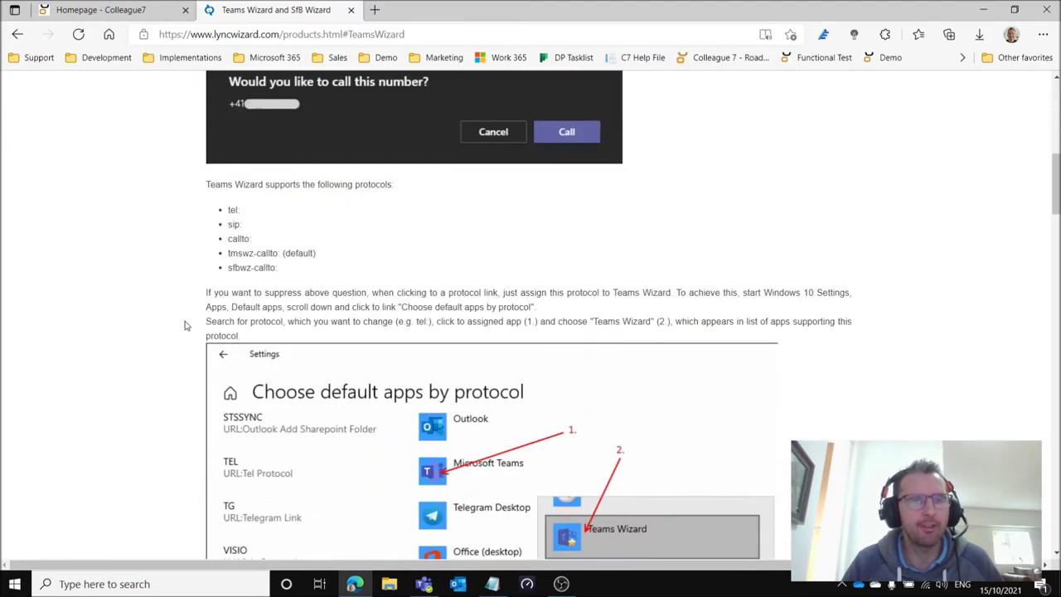
scroll(186, 324, down, 20)
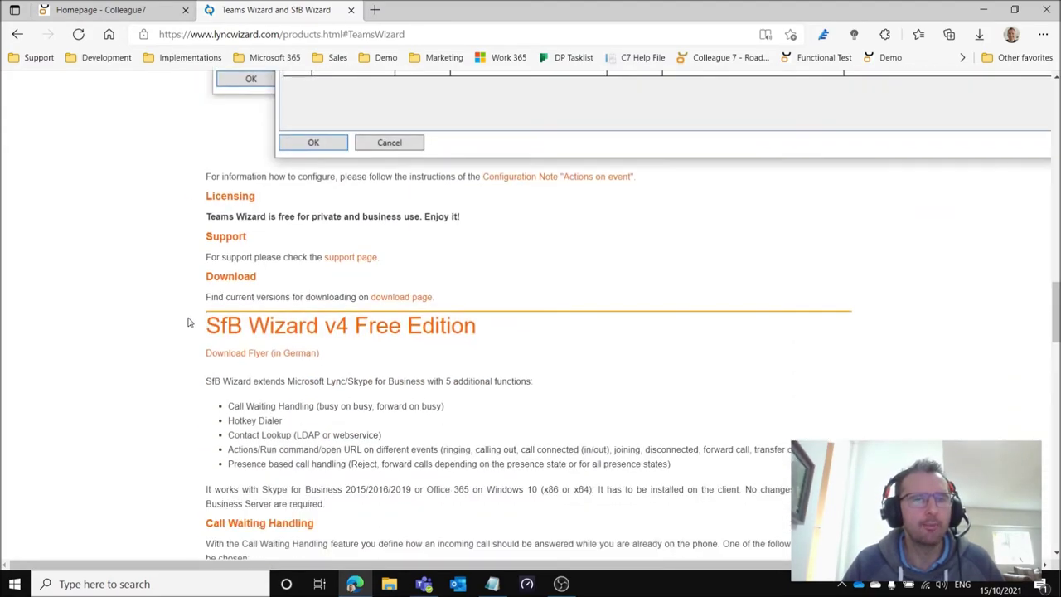
scroll(278, 286, up, 1)
drag(208, 289, 368, 290)
click(343, 291)
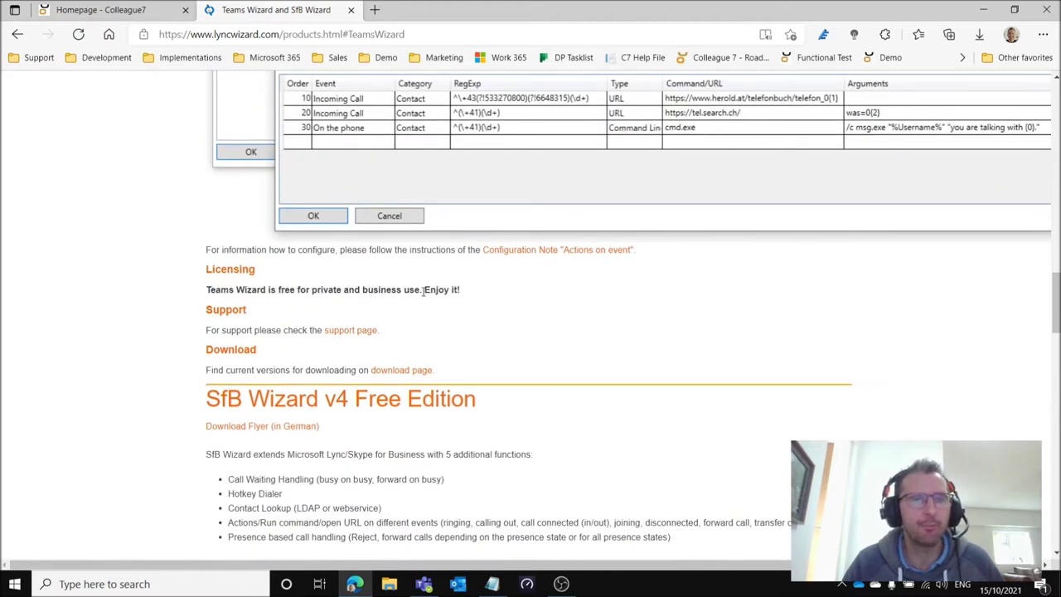
scroll(168, 307, up, 15)
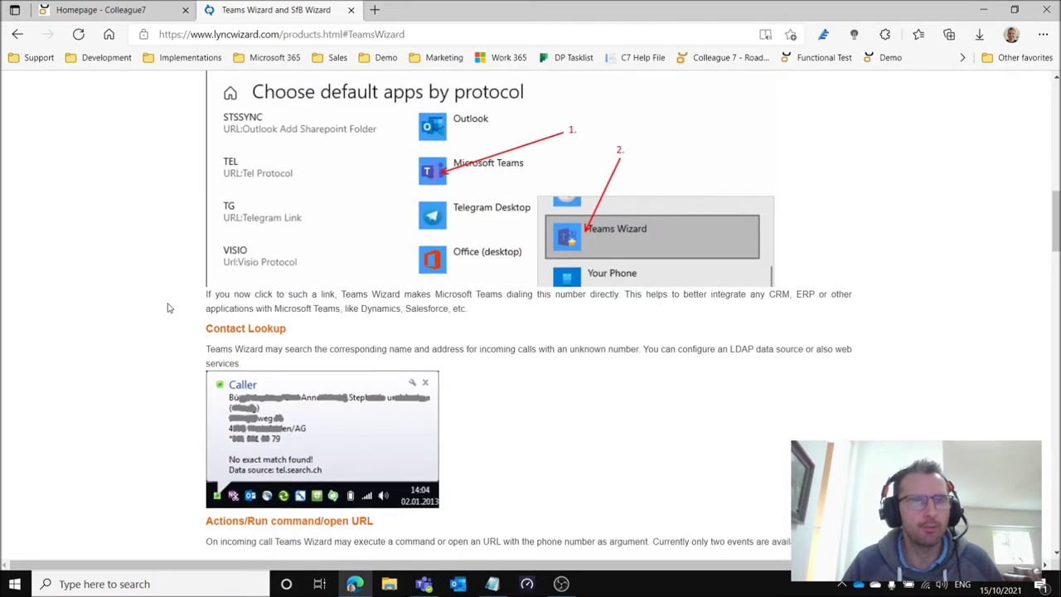
scroll(168, 307, up, 10)
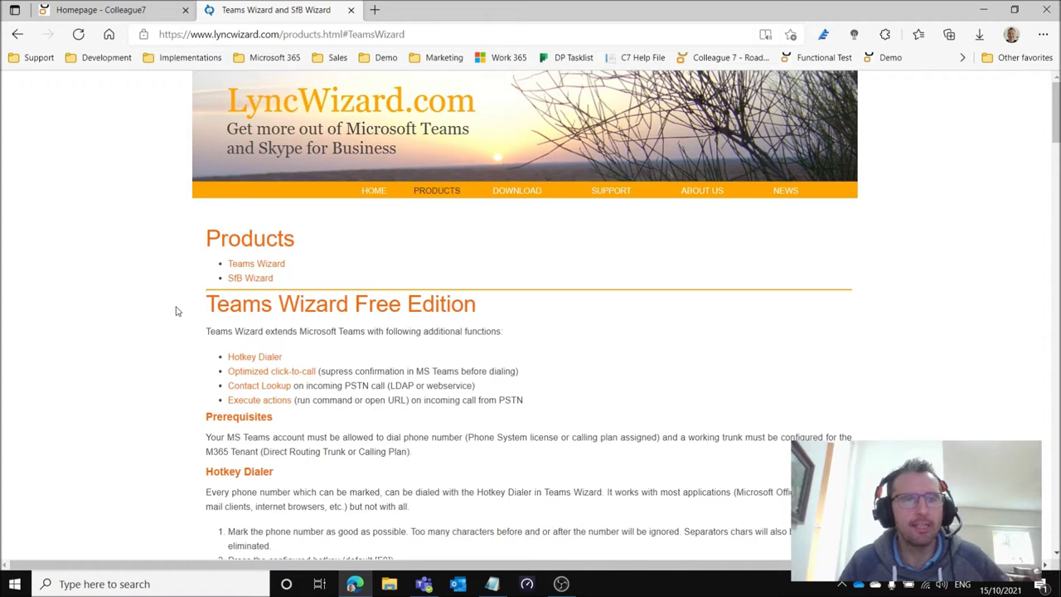
scroll(176, 311, down, 20)
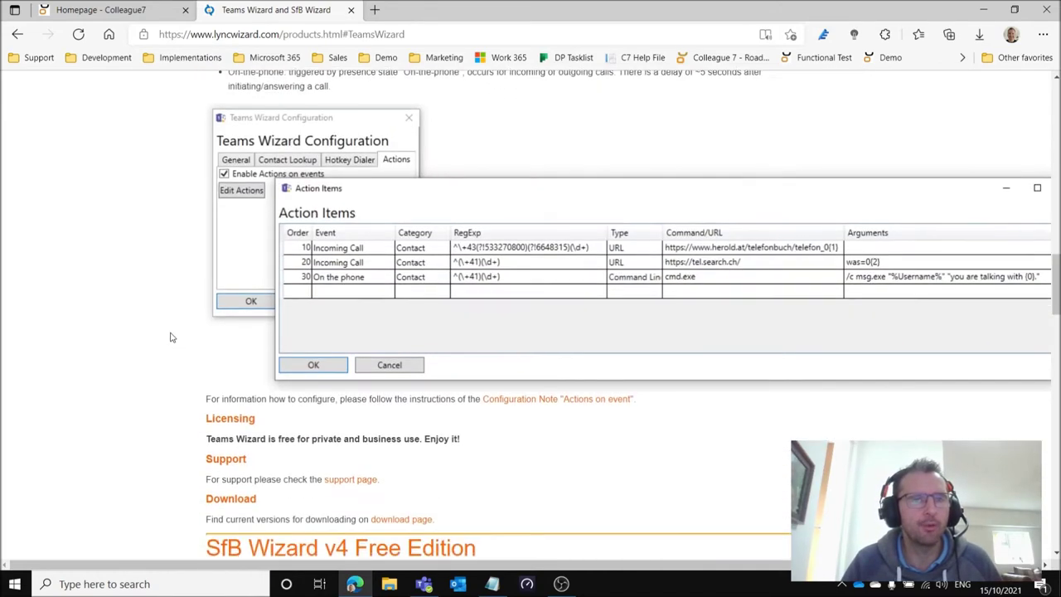
- Open the Teams Wizard download page and view the v0.4.5 x64 and x86 builds
click(402, 370)
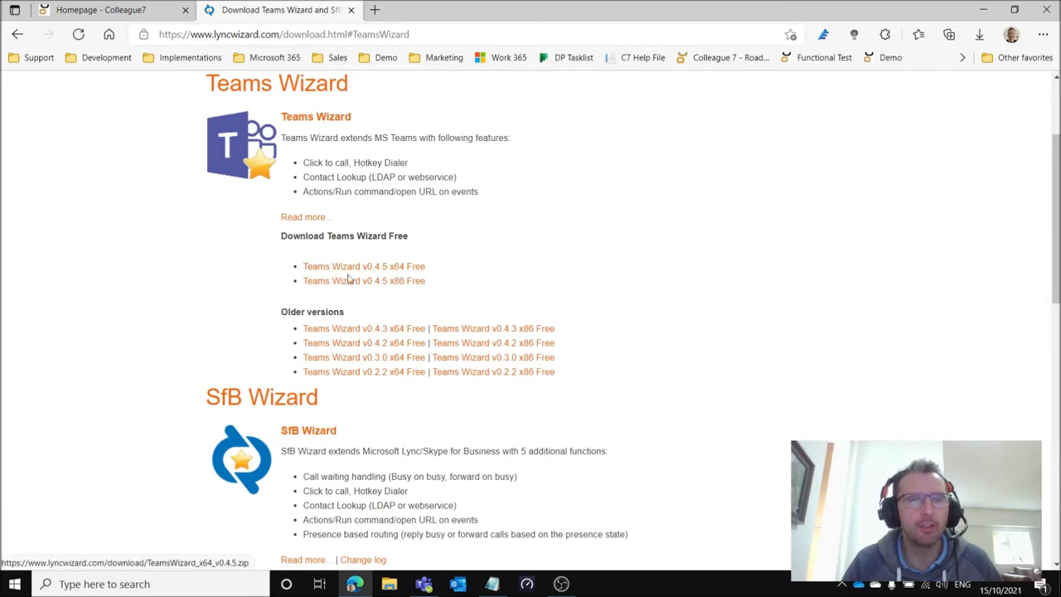
scroll(273, 332, up, 2)
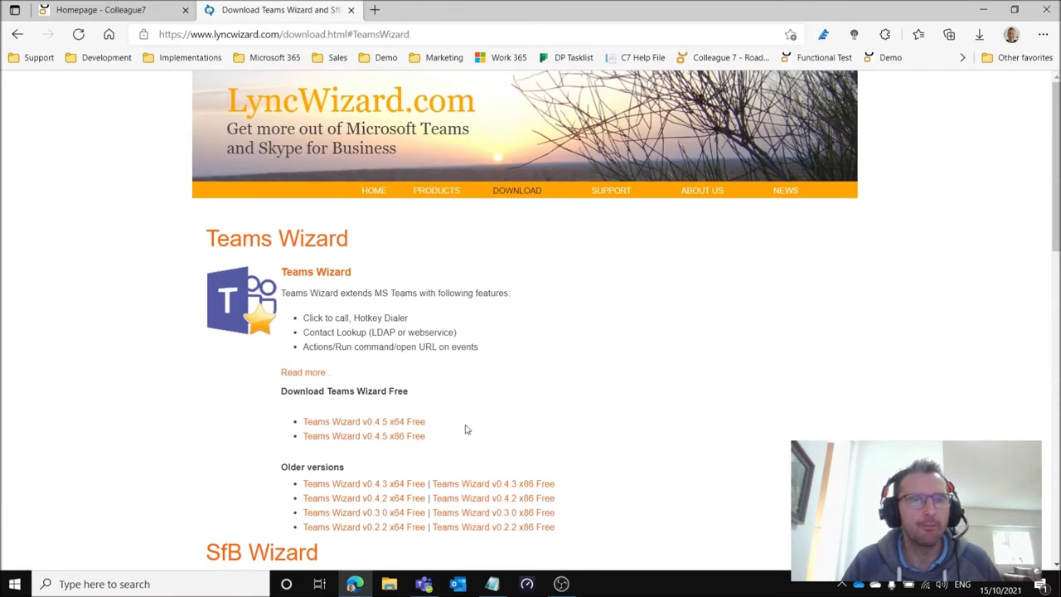
scroll(460, 423, down, 1)
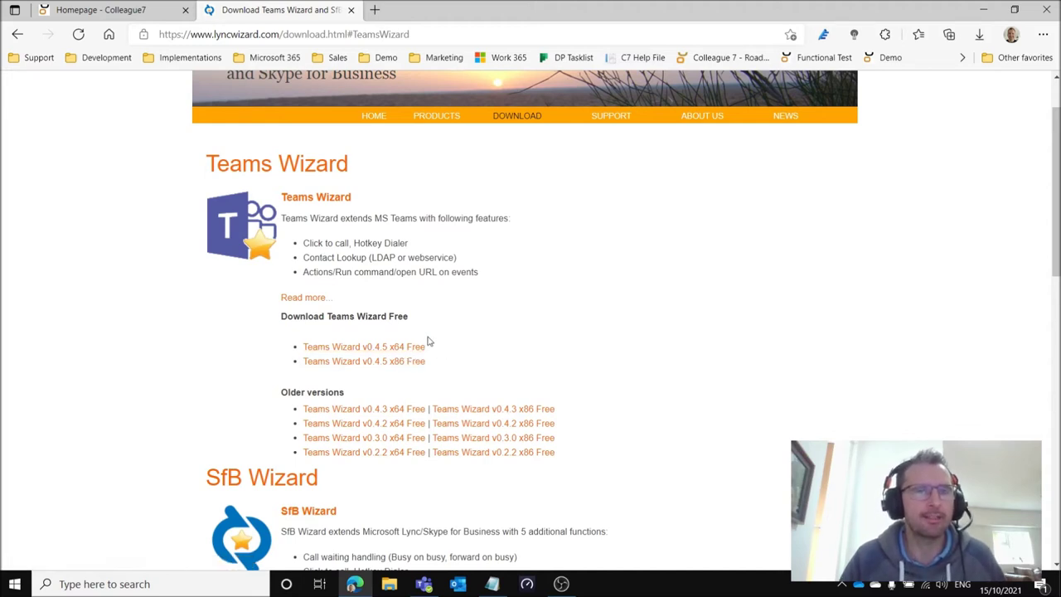
scroll(428, 340, up, 1)
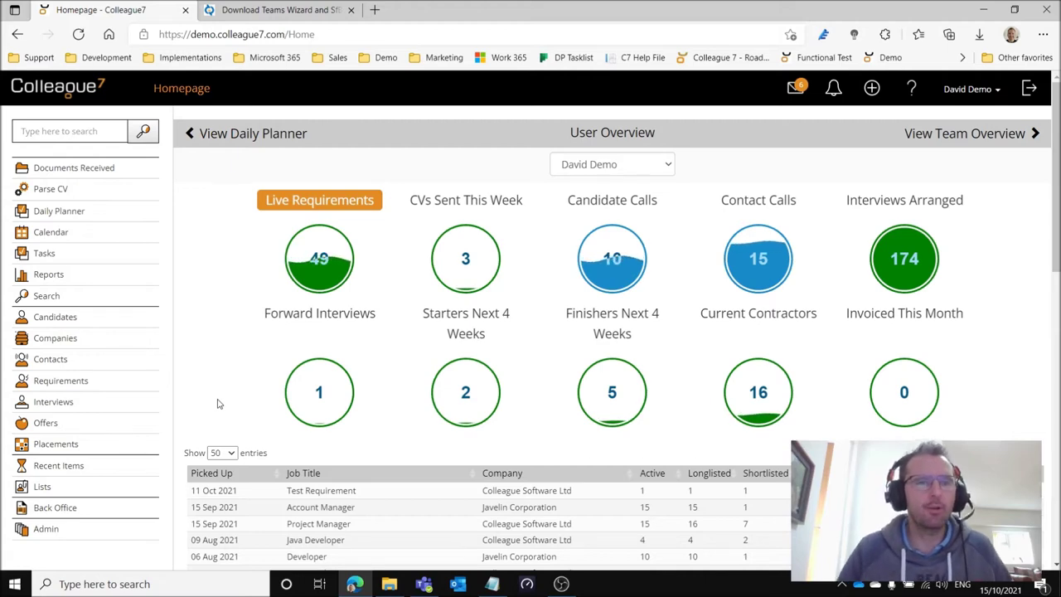
- Search Windows for 'prot' and open Choose a default app for each protocol
click(175, 585)
text(p)
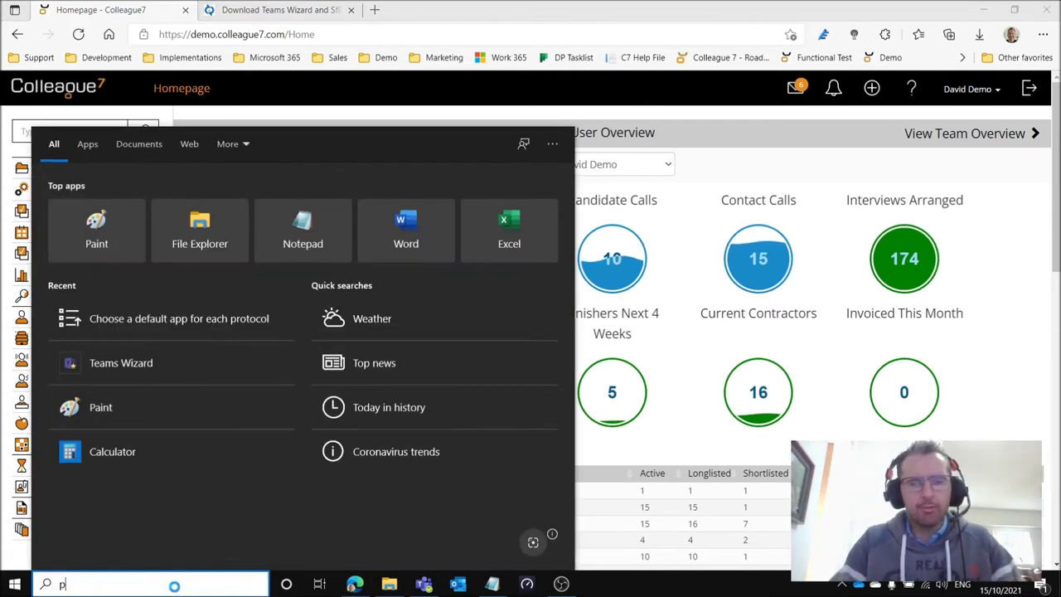
text(rot)
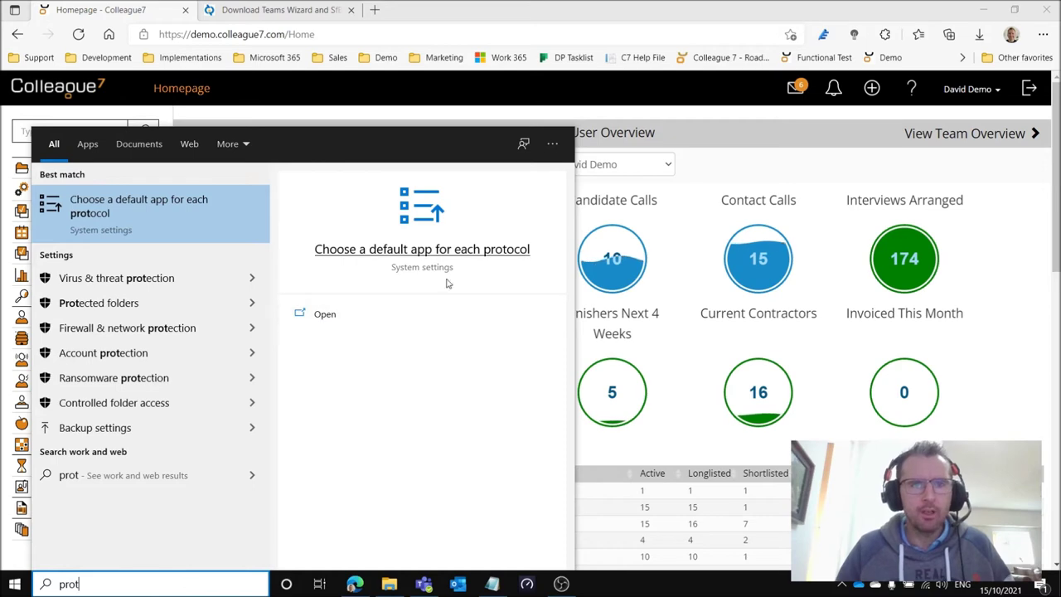
key(Return)
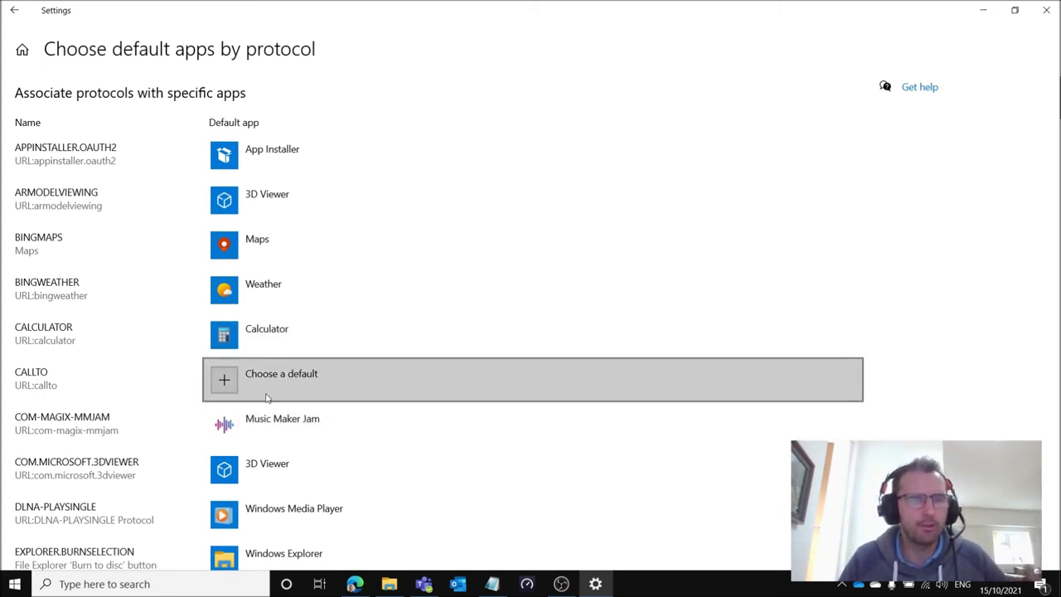
- Make Teams Wizard the default app for the TEL protocol and close Settings
scroll(349, 446, down, 2)
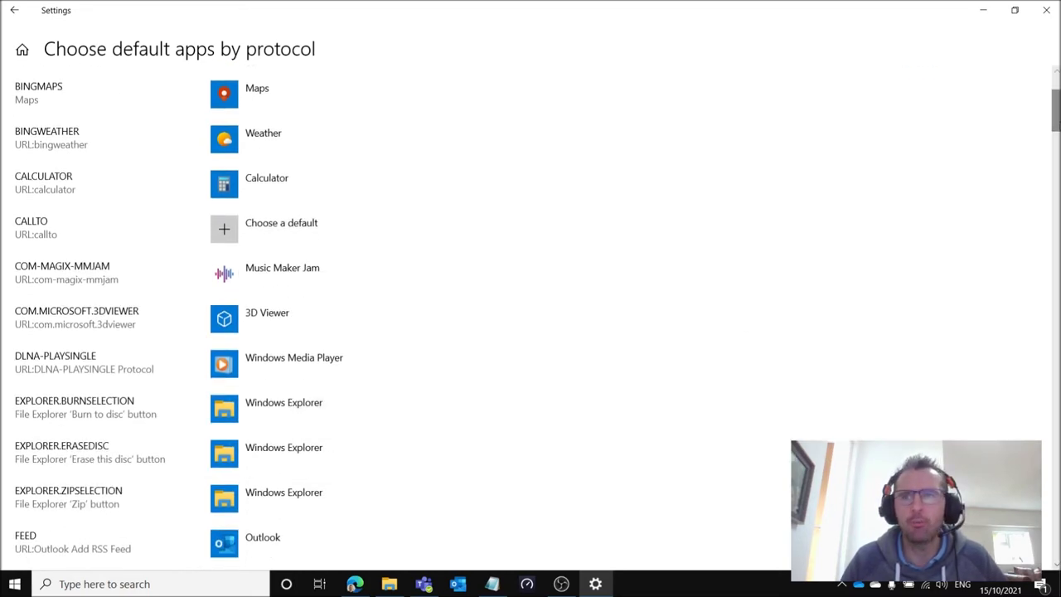
drag(1055, 117, 1055, 479)
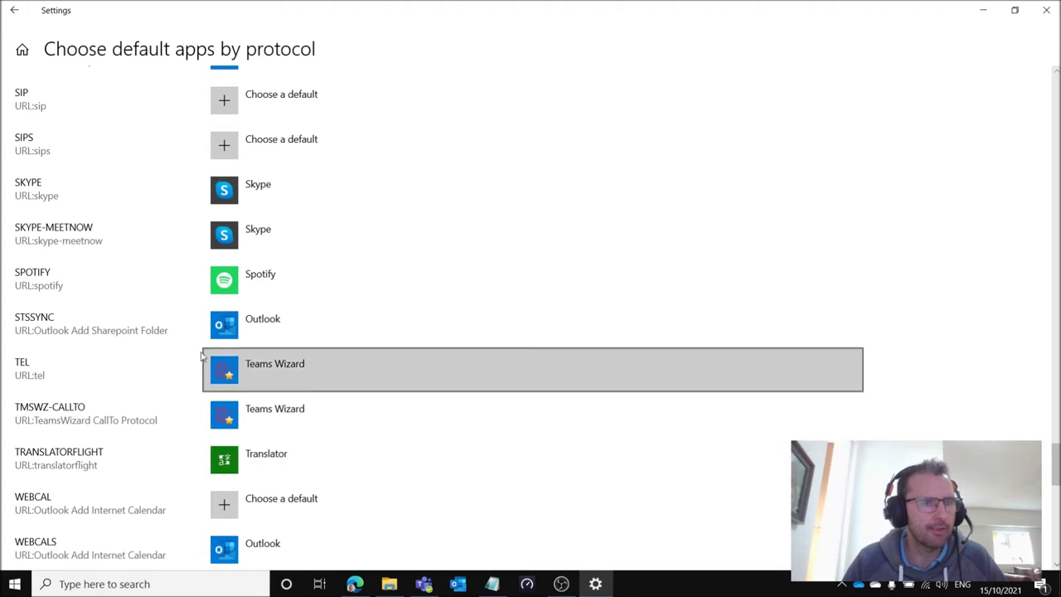
click(288, 380)
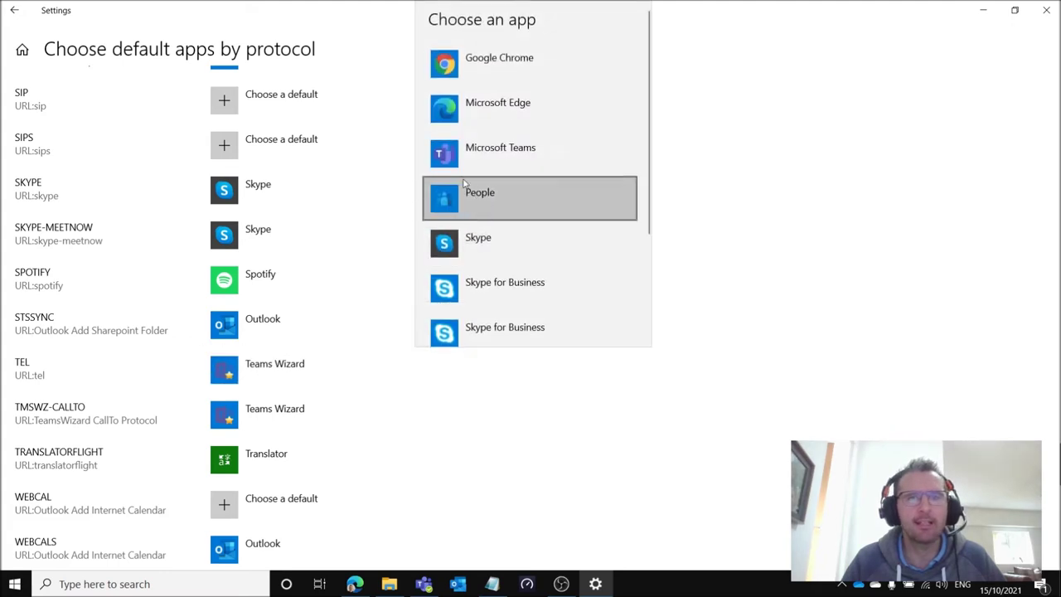
click(290, 374)
click(289, 374)
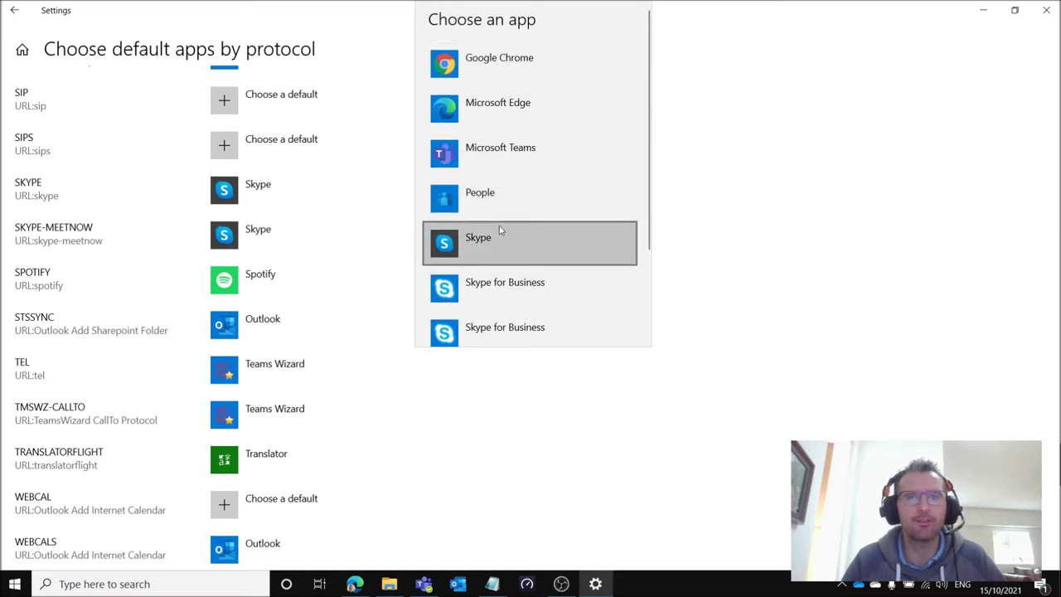
scroll(499, 225, down, 2)
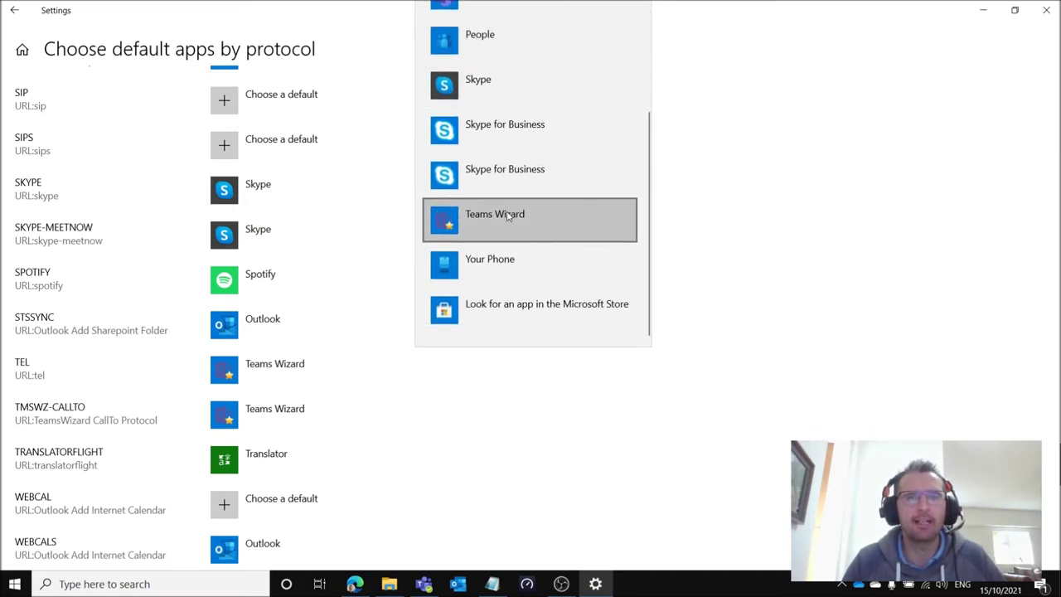
click(499, 221)
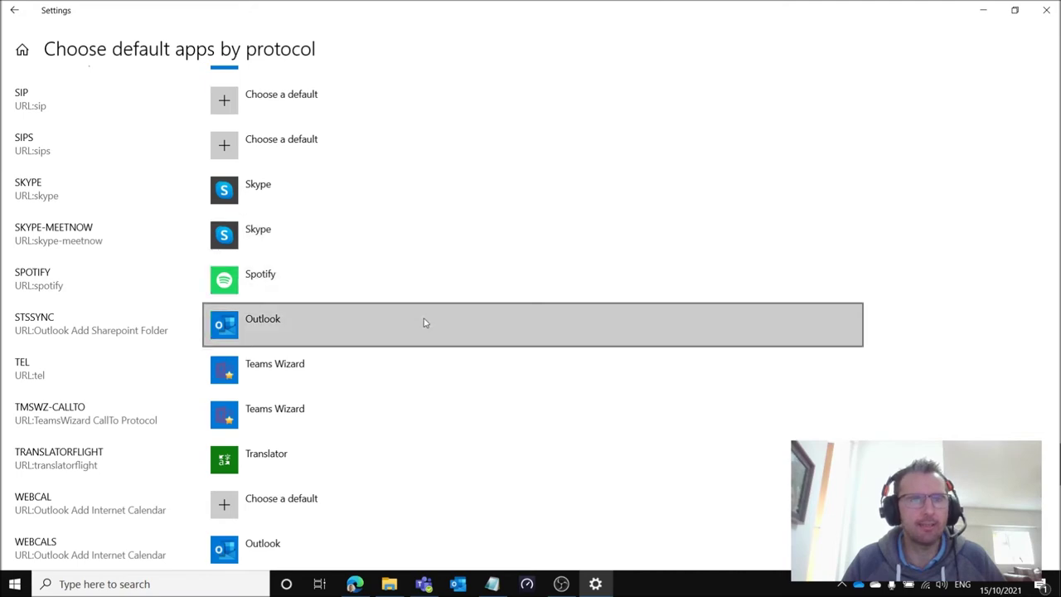
click(1046, 10)
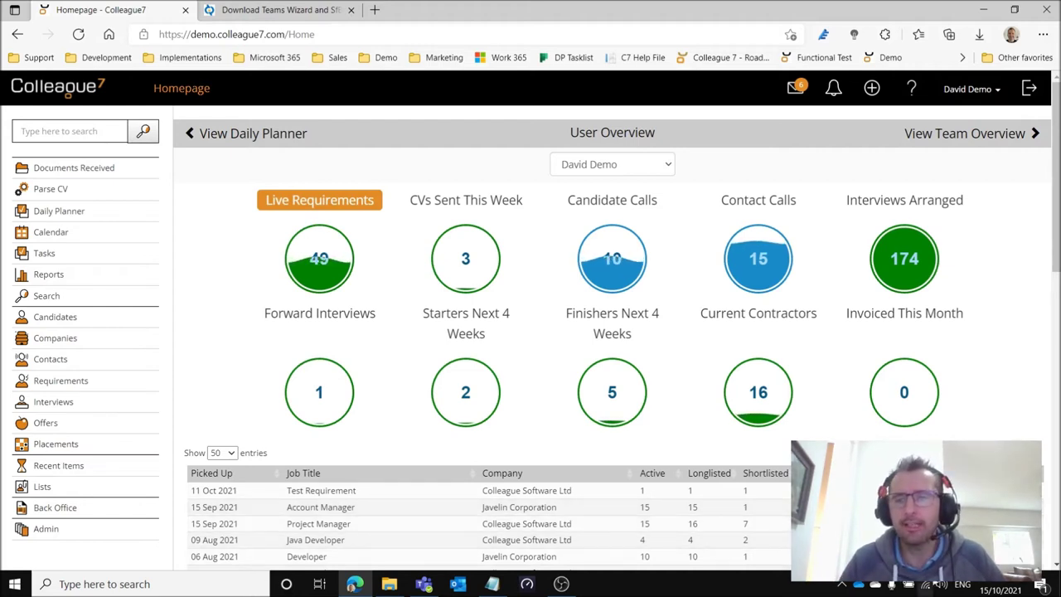
- Open the Teams Wizard Configuration from the hidden tray icons, centre it, and show its Actions settings
click(844, 586)
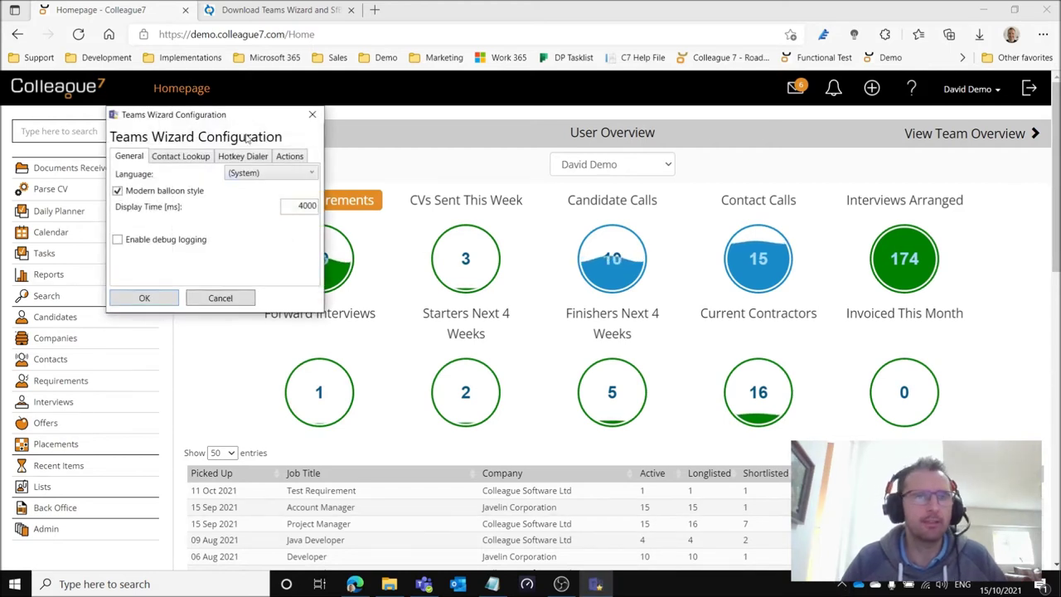
drag(246, 120, 414, 180)
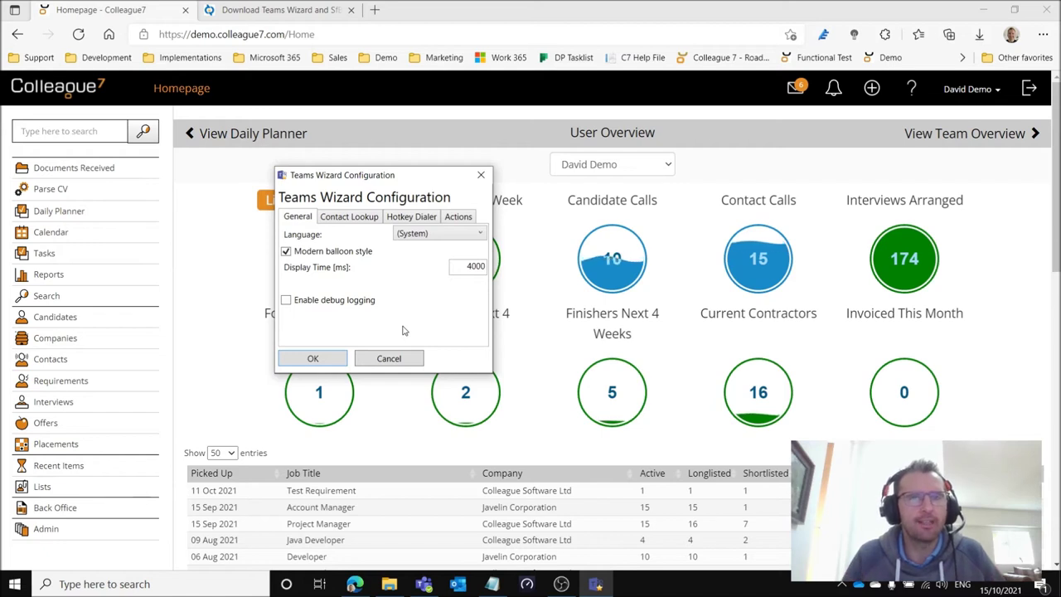
click(459, 217)
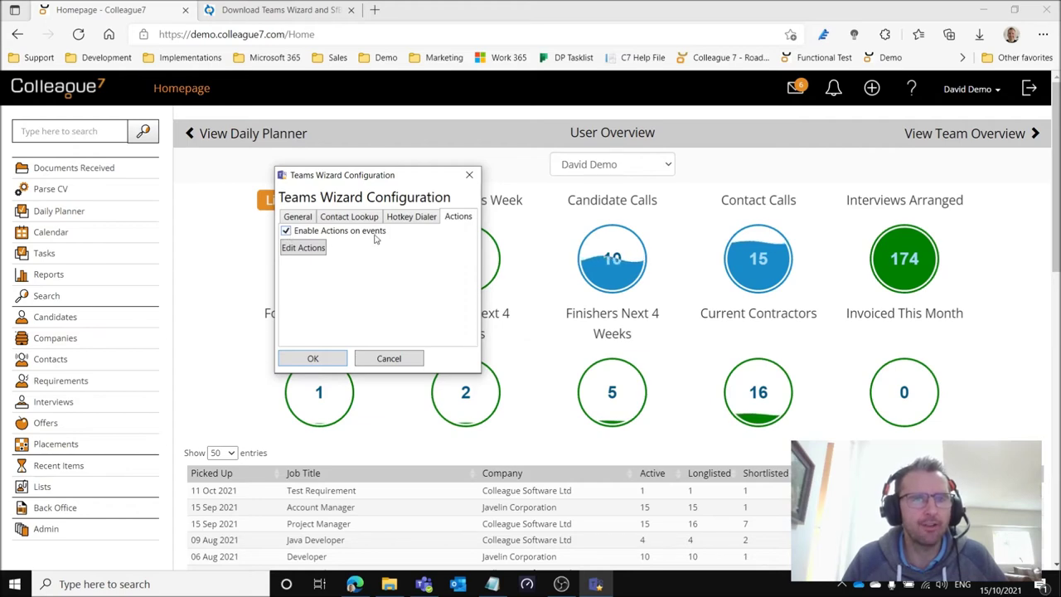
- Open Edit Actions and inspect the first rule's Incoming Call event and RegExp pattern
click(309, 249)
drag(411, 136, 426, 159)
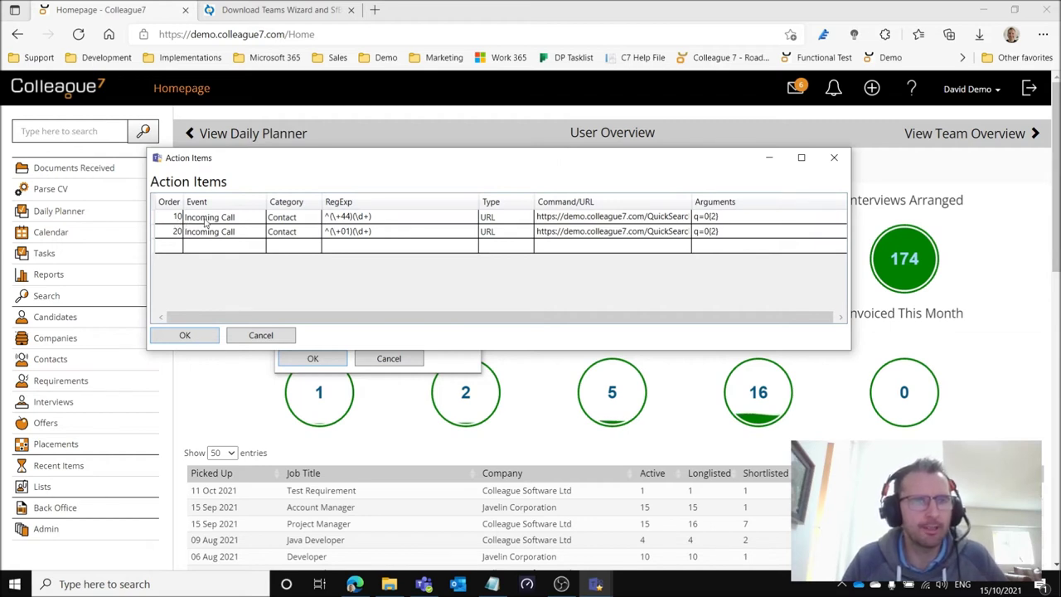
click(208, 218)
click(249, 220)
click(257, 219)
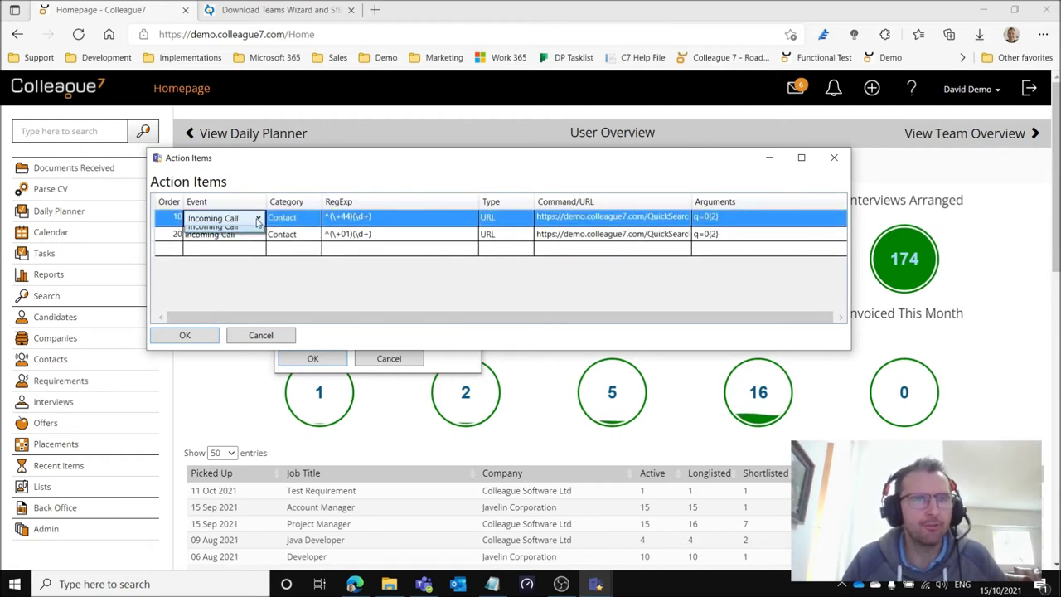
click(243, 220)
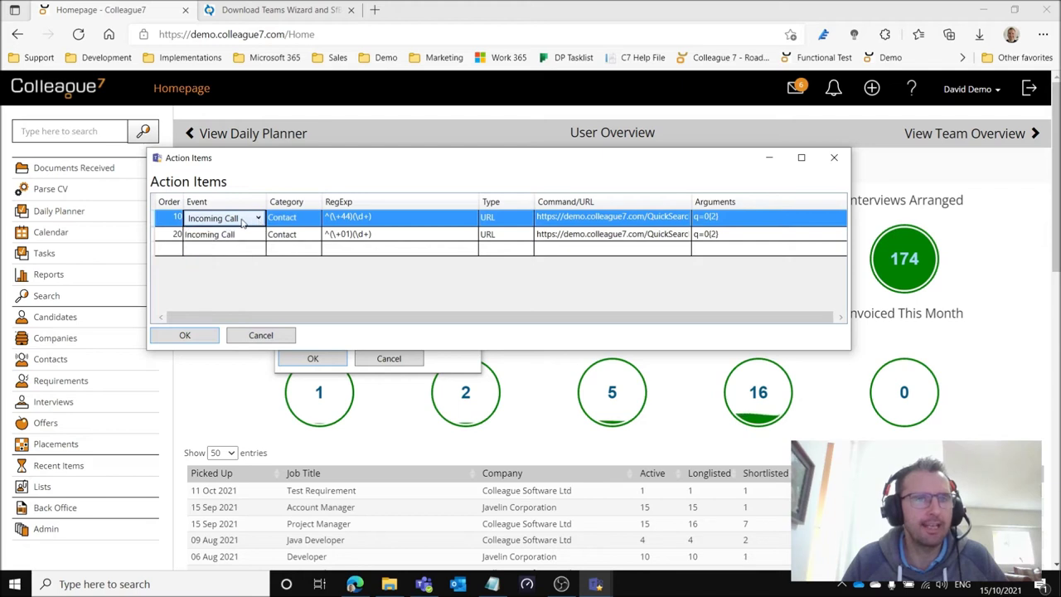
click(384, 223)
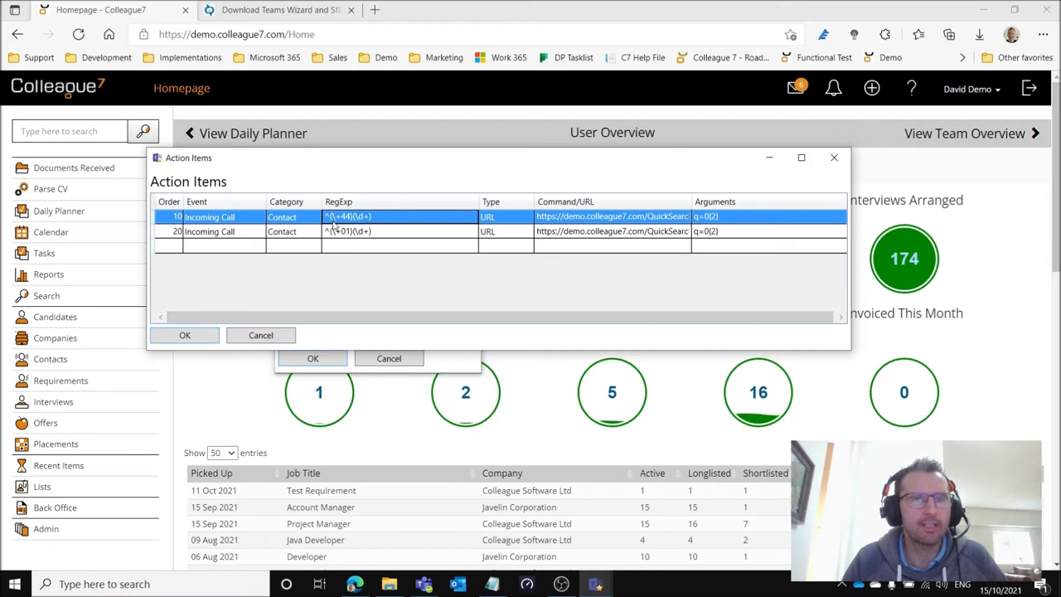
click(382, 247)
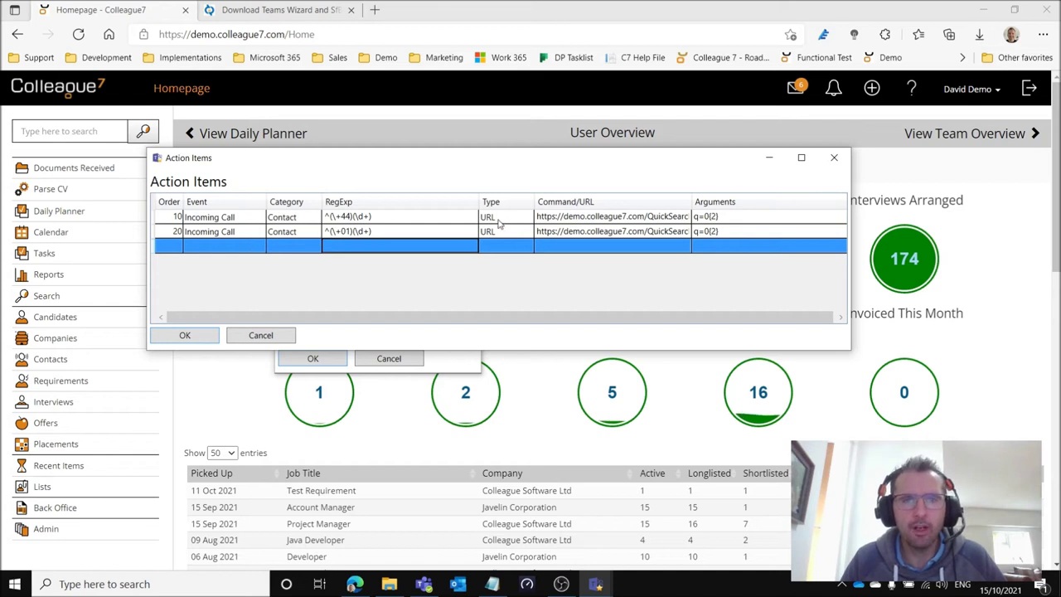
click(557, 218)
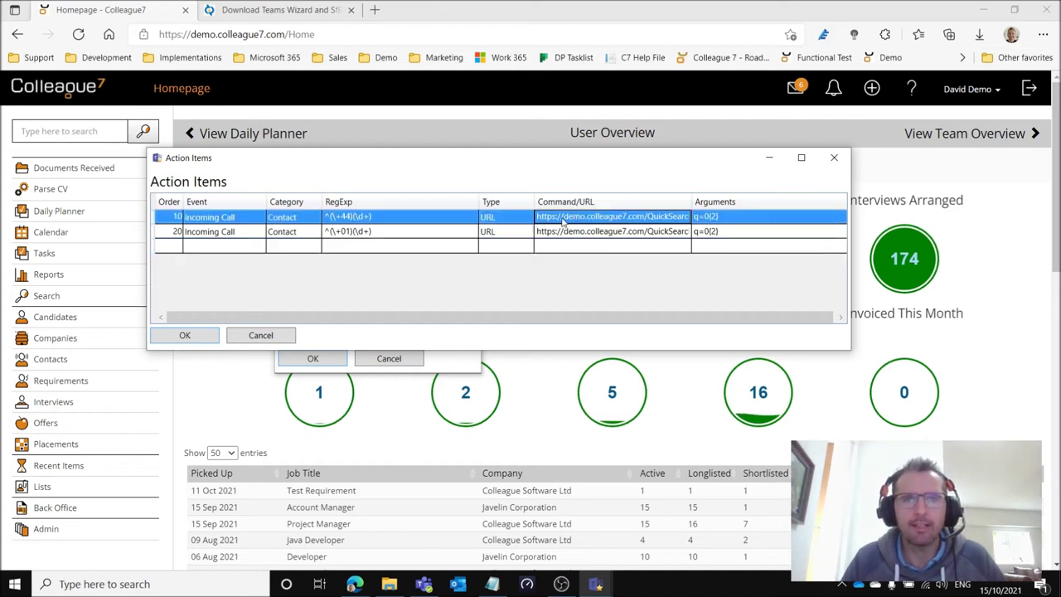
click(570, 218)
double_click(571, 218)
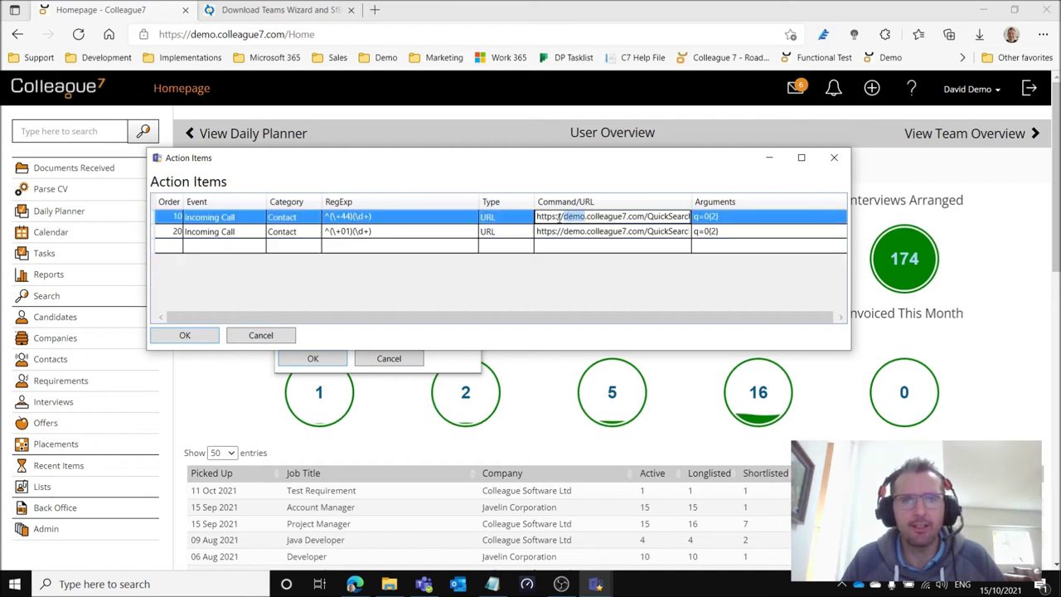
click(608, 232)
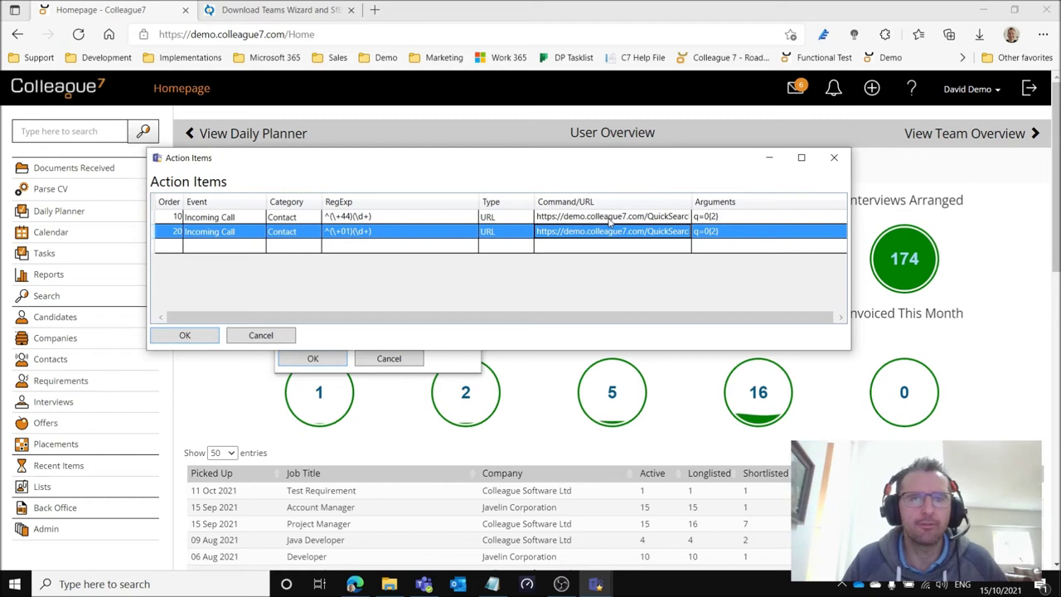
click(610, 218)
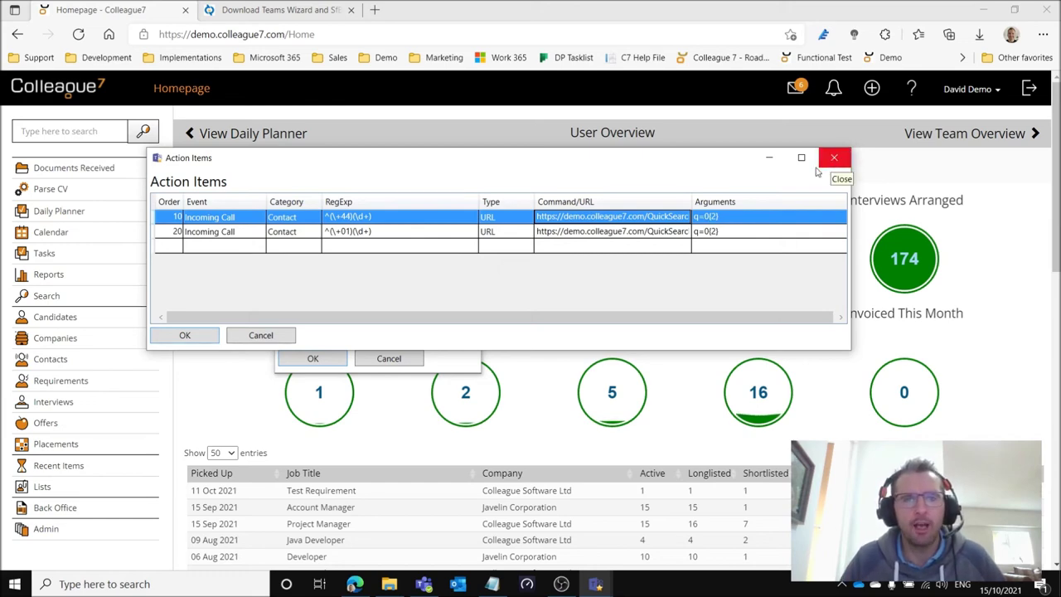
- Confirm both Teams Wizard dialogs, call the candidate's mobile via Teams, hang up, and start the history note
click(190, 336)
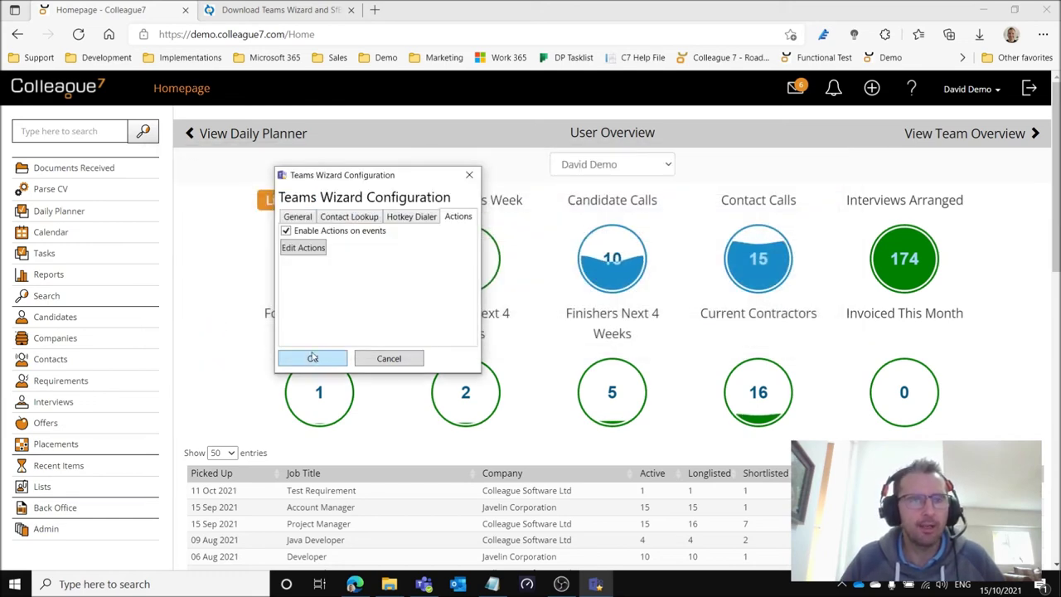
click(310, 357)
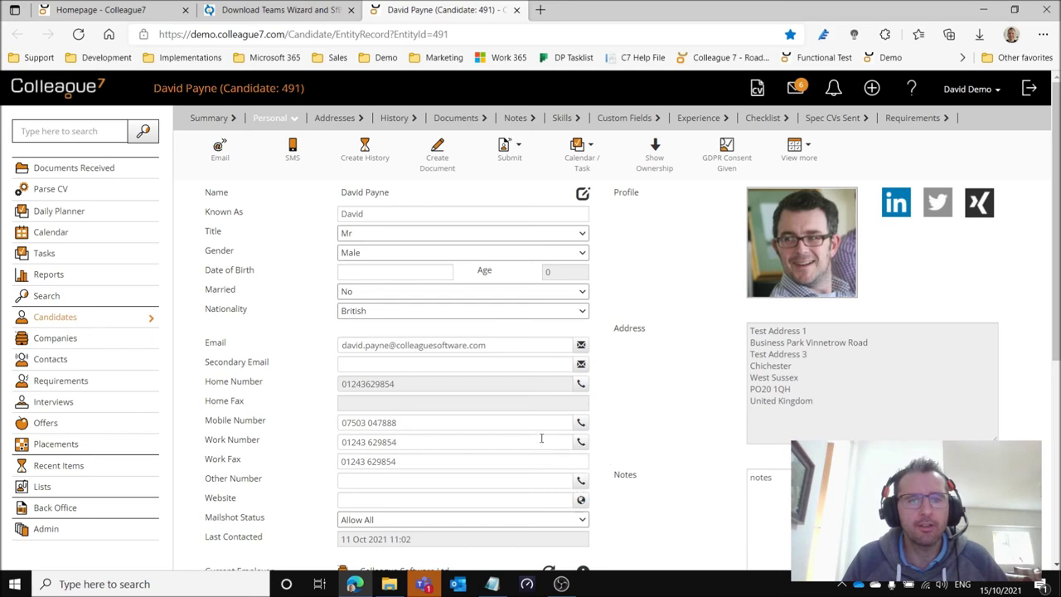
click(582, 425)
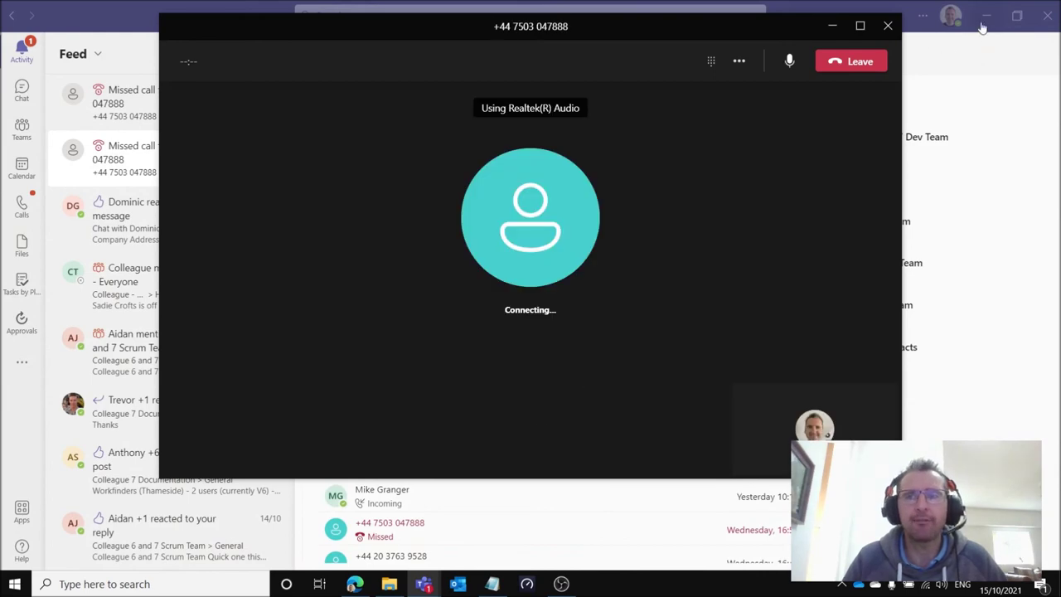
click(986, 15)
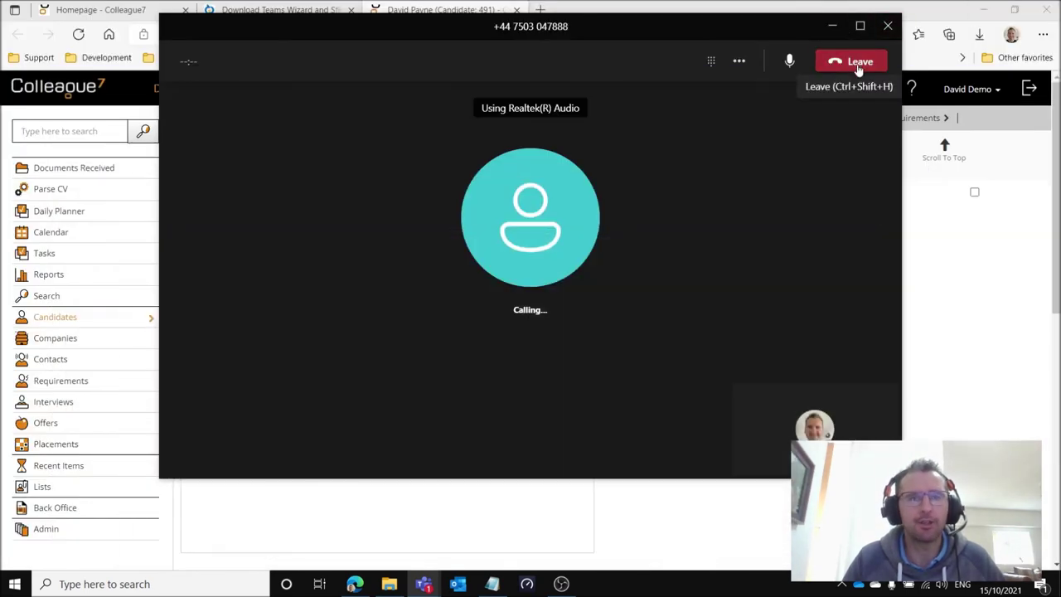
click(859, 69)
click(370, 391)
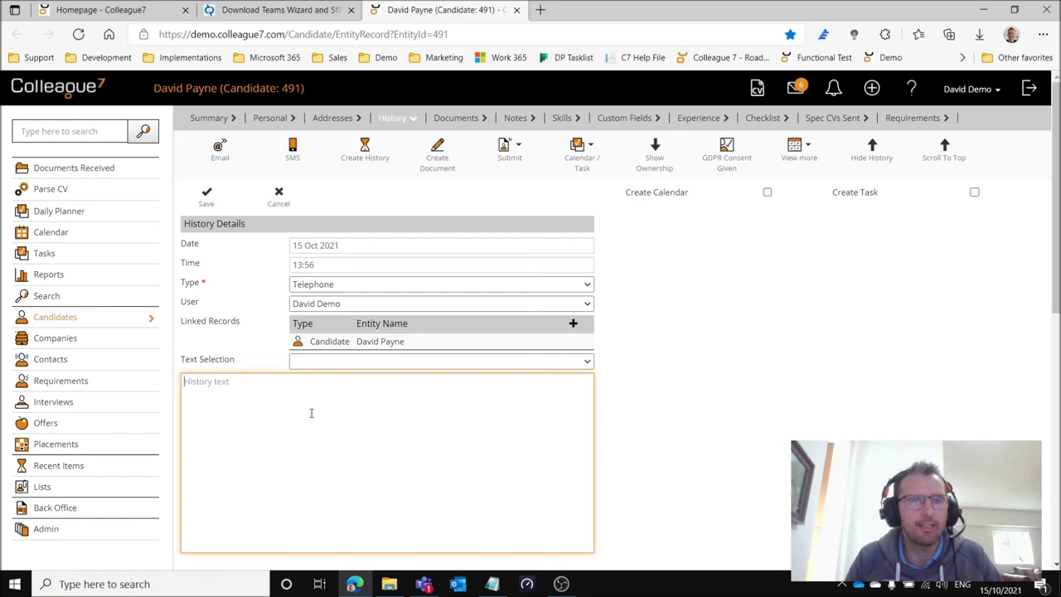
- Cancel the candidate's telephone History Details entry without saving and return to the Colleague7 homepage tab
click(279, 197)
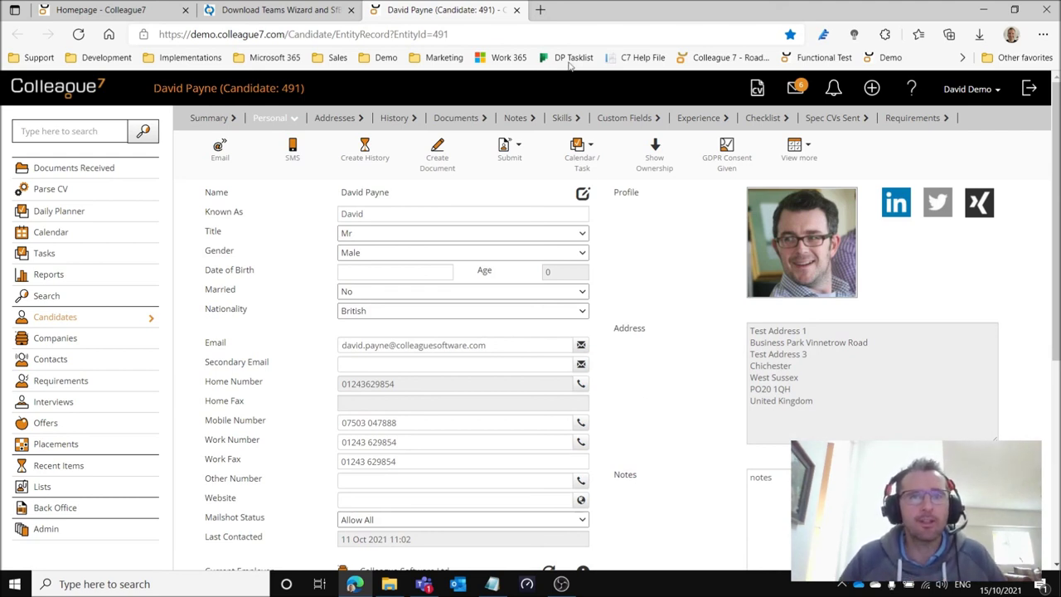
click(135, 15)
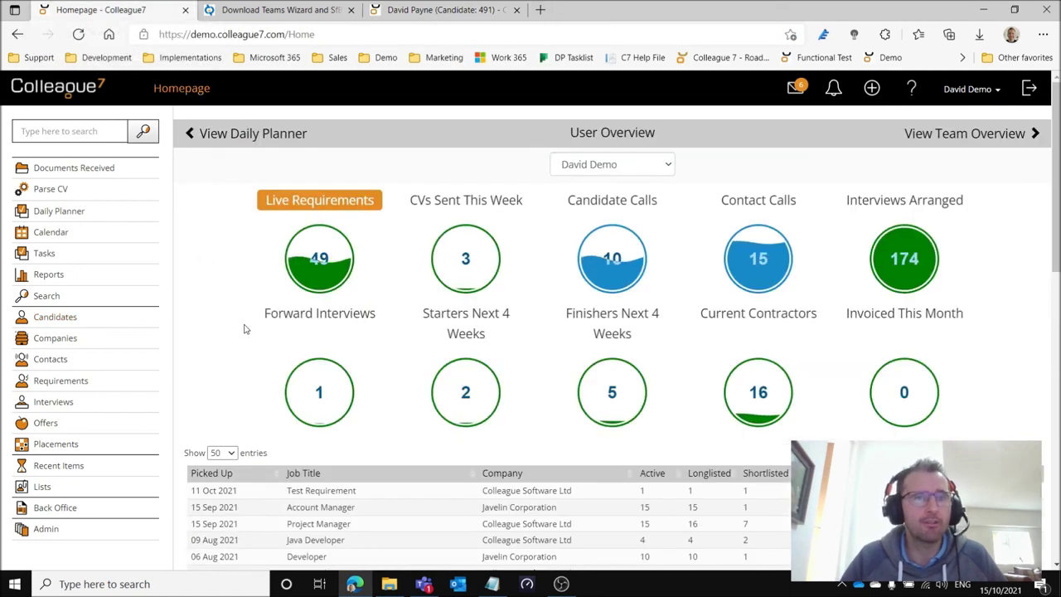